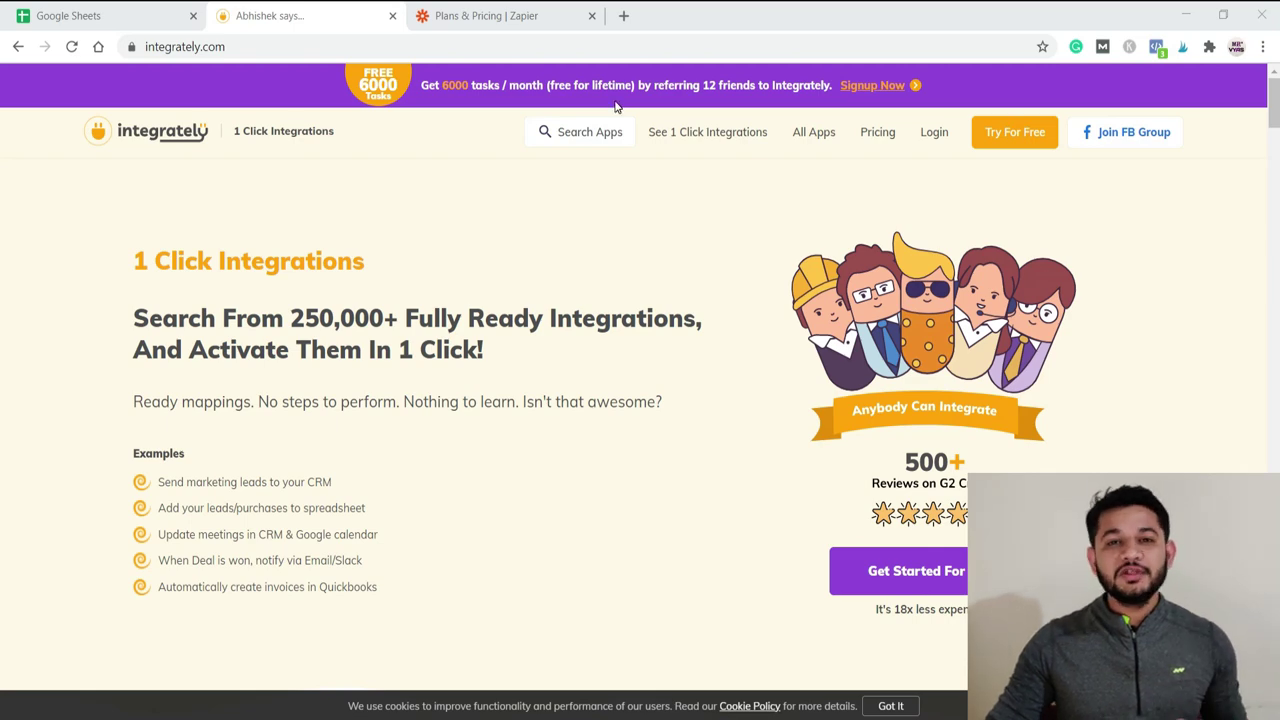
Step: Switch to the Zapier Plans & Pricing page listing the Free, Starter, Professional and Team tiers
{"action": "left_click", "coordinate": [523, 17]}
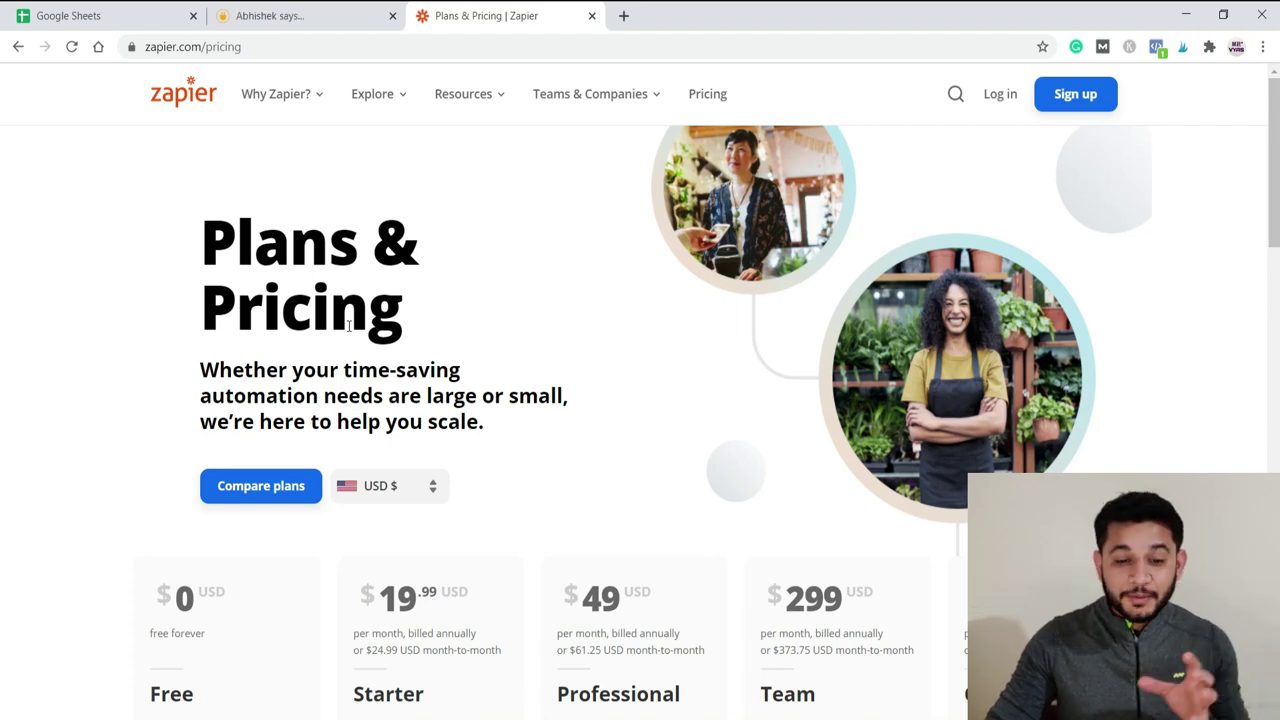
Step: Highlight the Free plan's 100 tasks per month, the Starter price and the 20 Zaps on the pricing cards
{"action": "scroll", "coordinate": [346, 330], "scroll_direction": "down", "scroll_amount": 3}
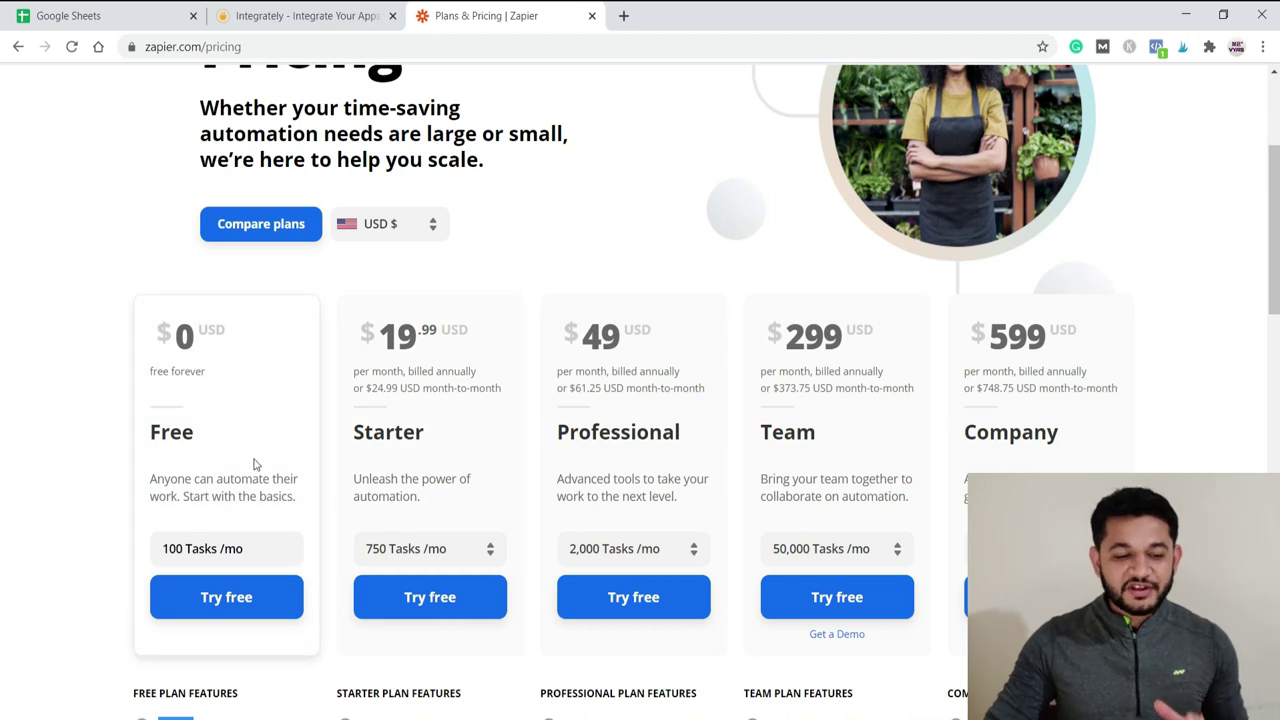
{"action": "left_click_drag", "start_coordinate": [165, 548], "coordinate": [200, 545]}
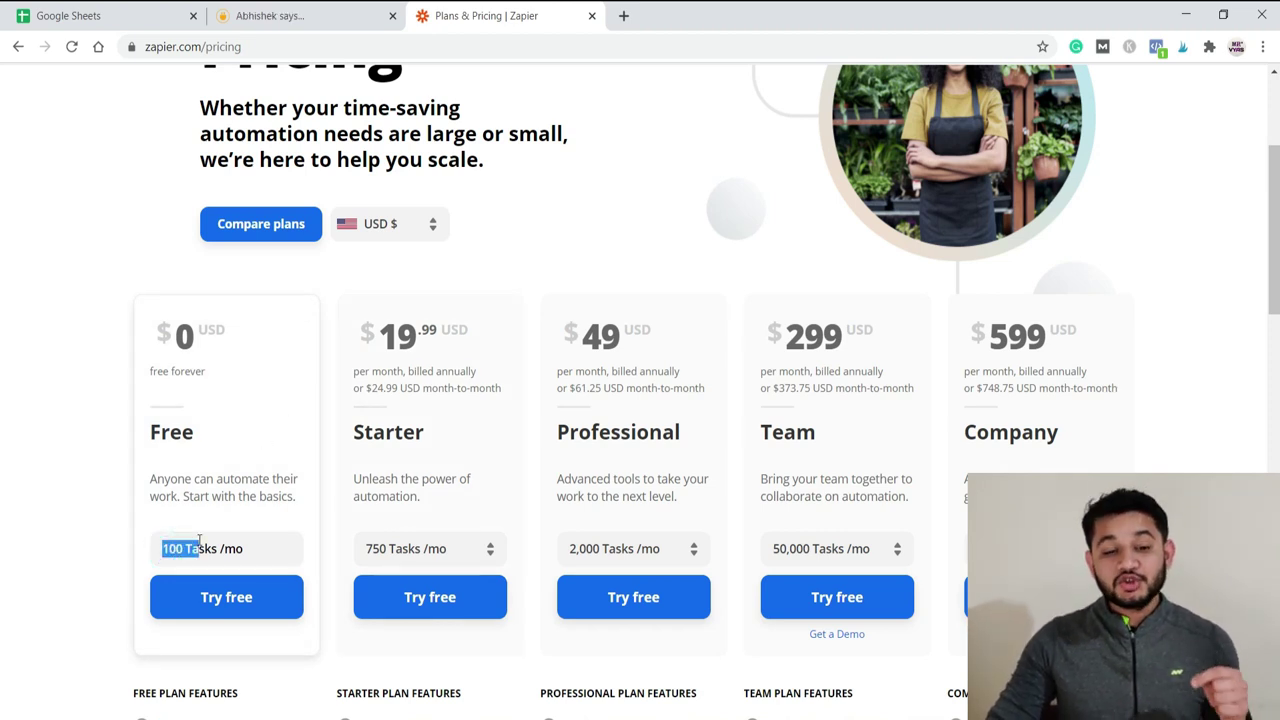
{"action": "left_click_drag", "start_coordinate": [377, 335], "coordinate": [405, 334]}
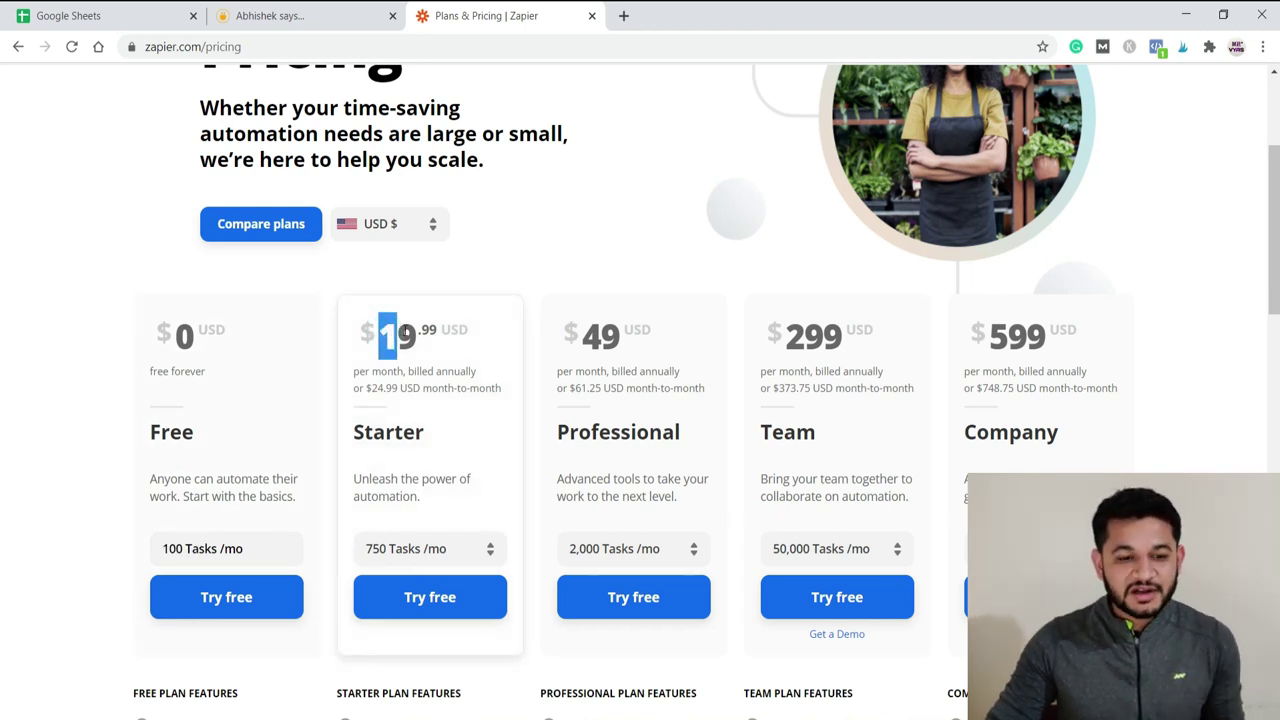
{"action": "scroll", "coordinate": [400, 340], "scroll_direction": "down", "scroll_amount": 3}
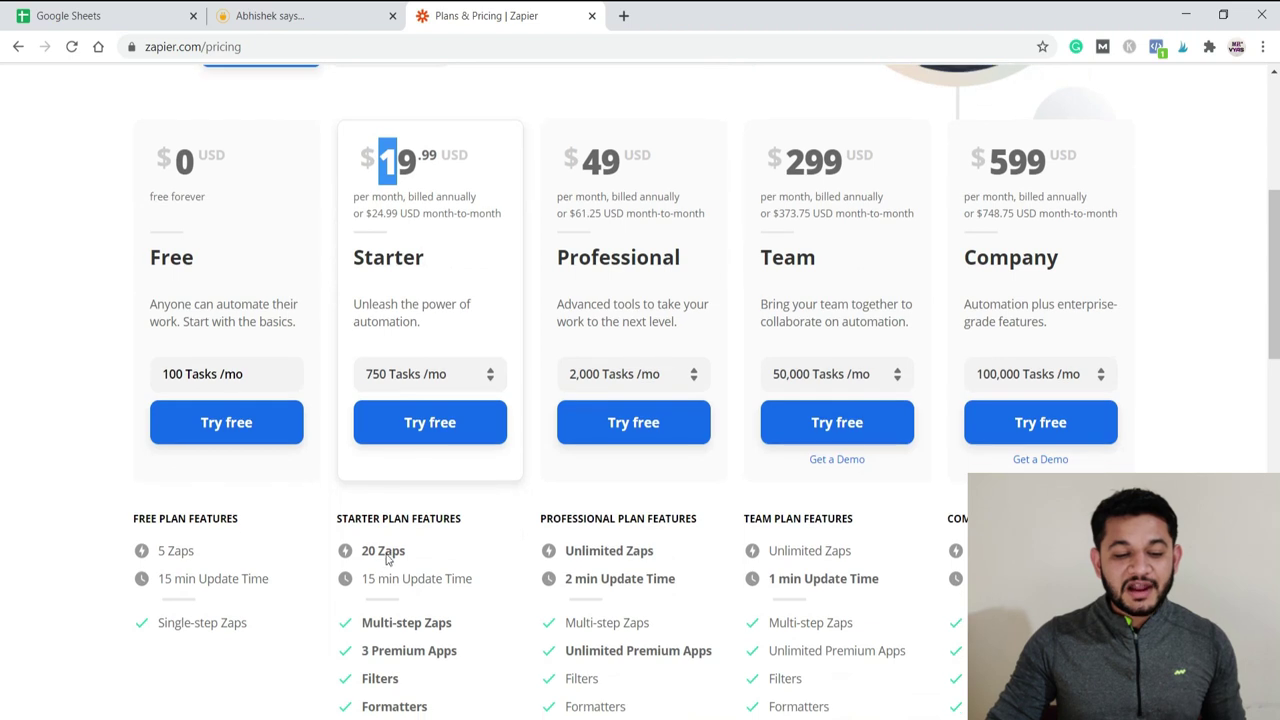
{"action": "left_click_drag", "start_coordinate": [360, 550], "coordinate": [400, 549]}
{"action": "left_click", "coordinate": [400, 550]}
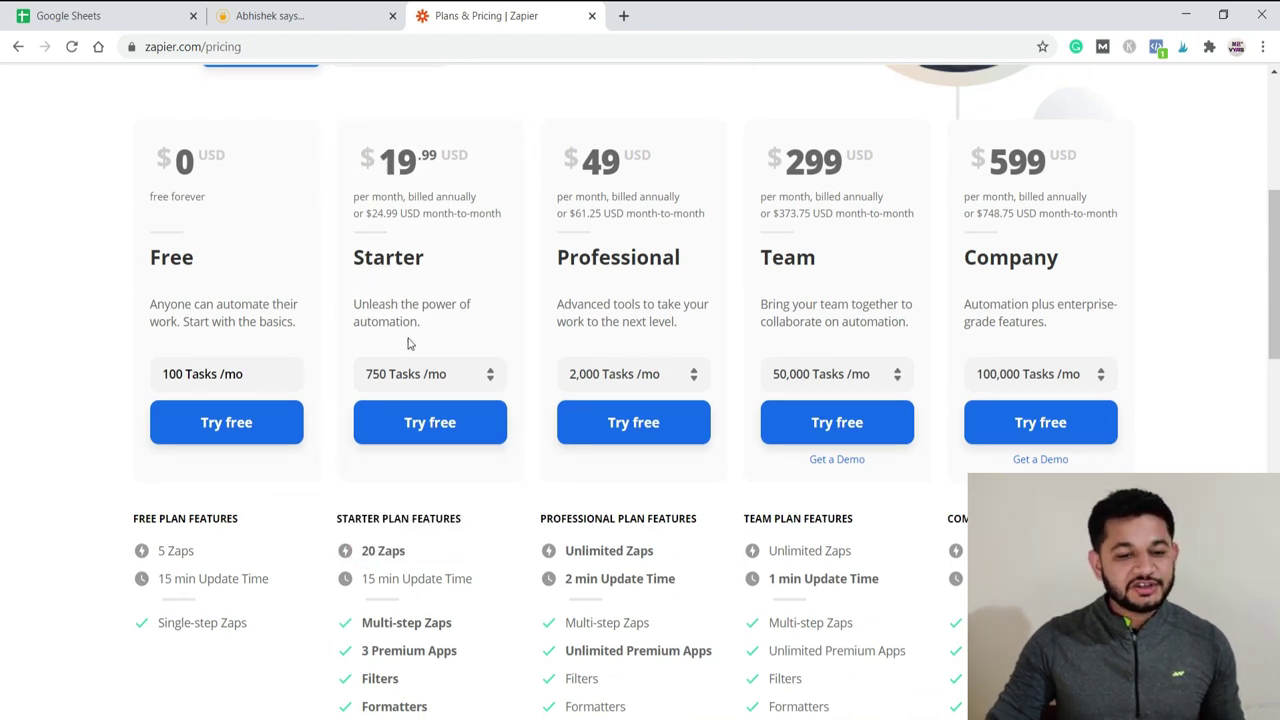
Step: Show the Starter plan's 750 Tasks tier options, then return to the Integrately homepage
{"action": "left_click", "coordinate": [438, 374]}
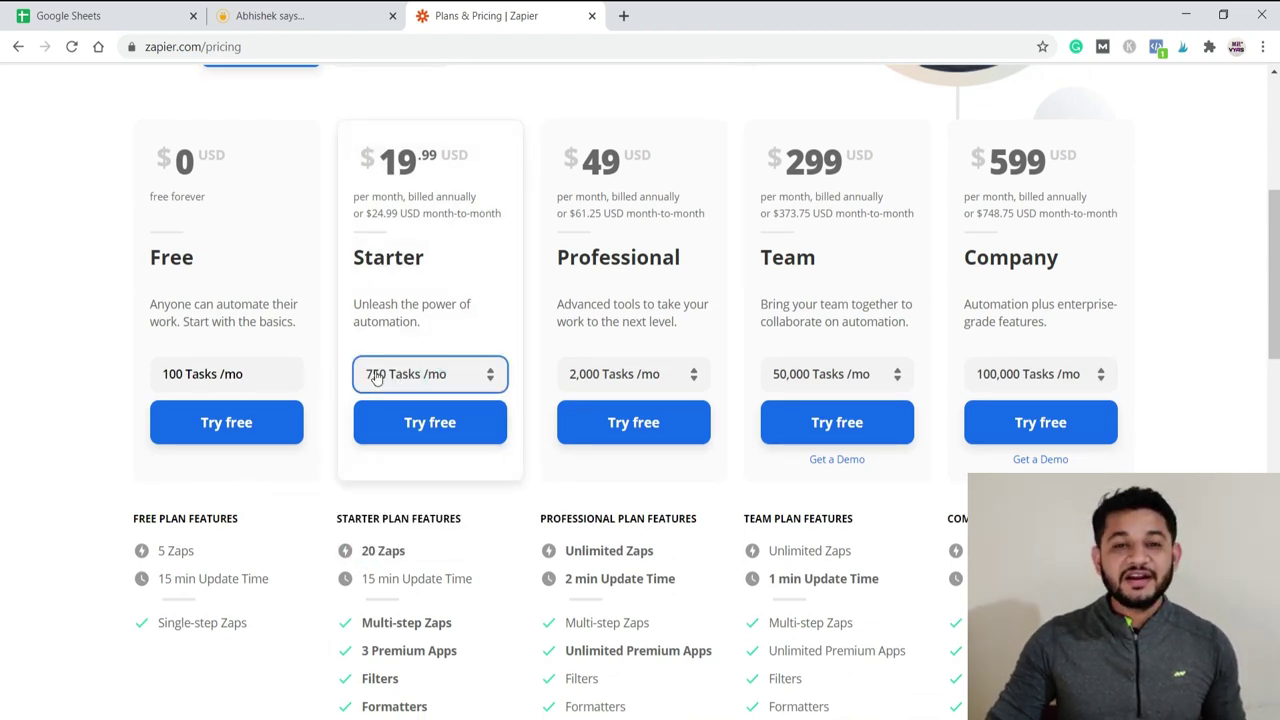
{"action": "left_click", "coordinate": [379, 367]}
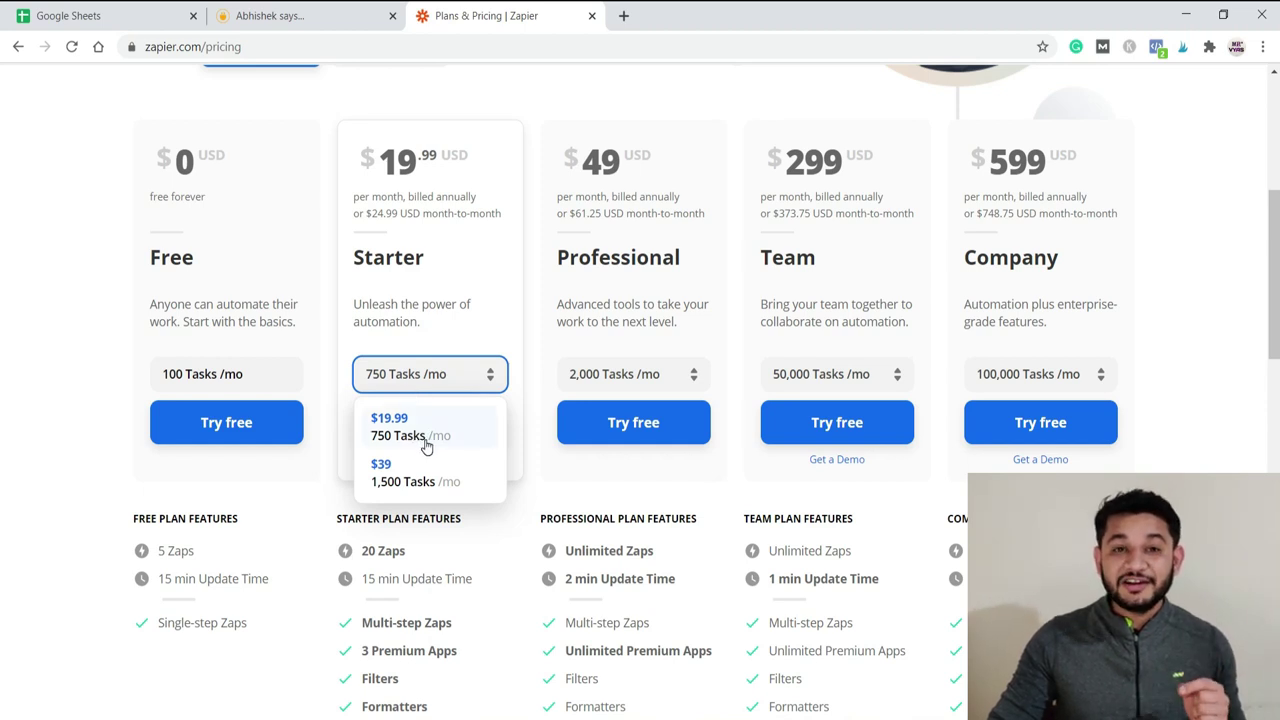
{"action": "mouse_move", "coordinate": [390, 560]}
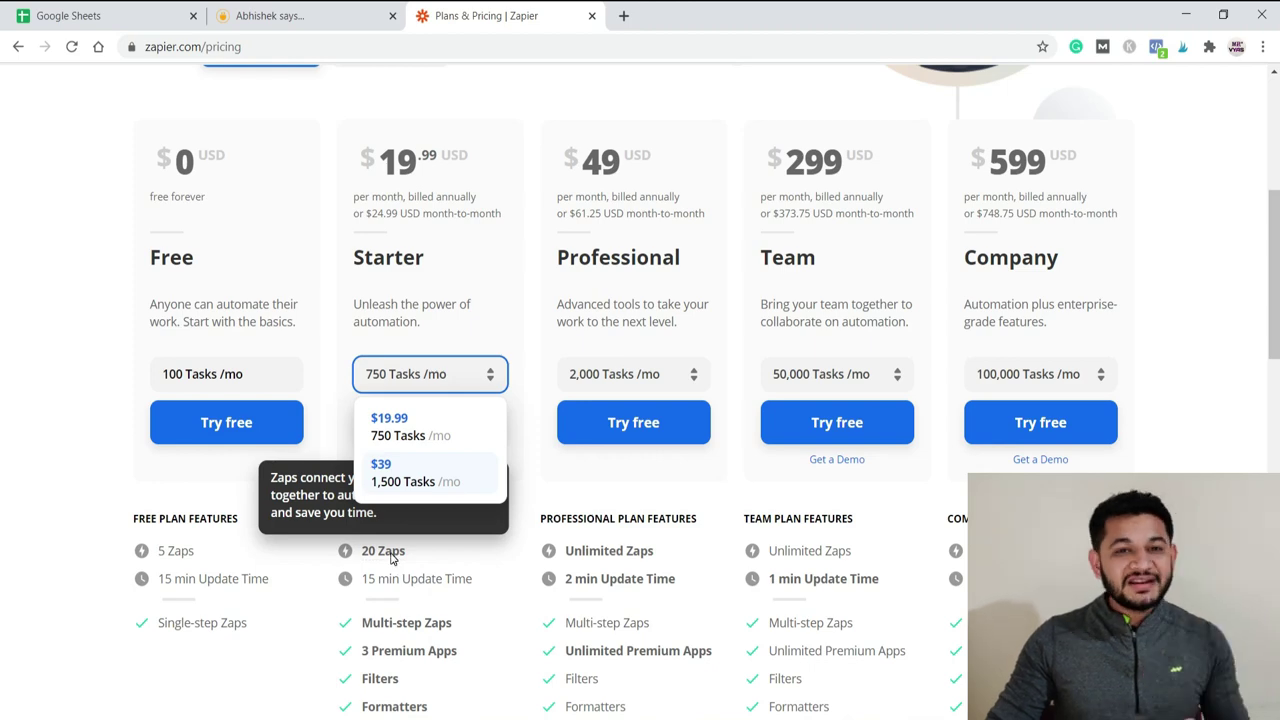
{"action": "left_click", "coordinate": [280, 16]}
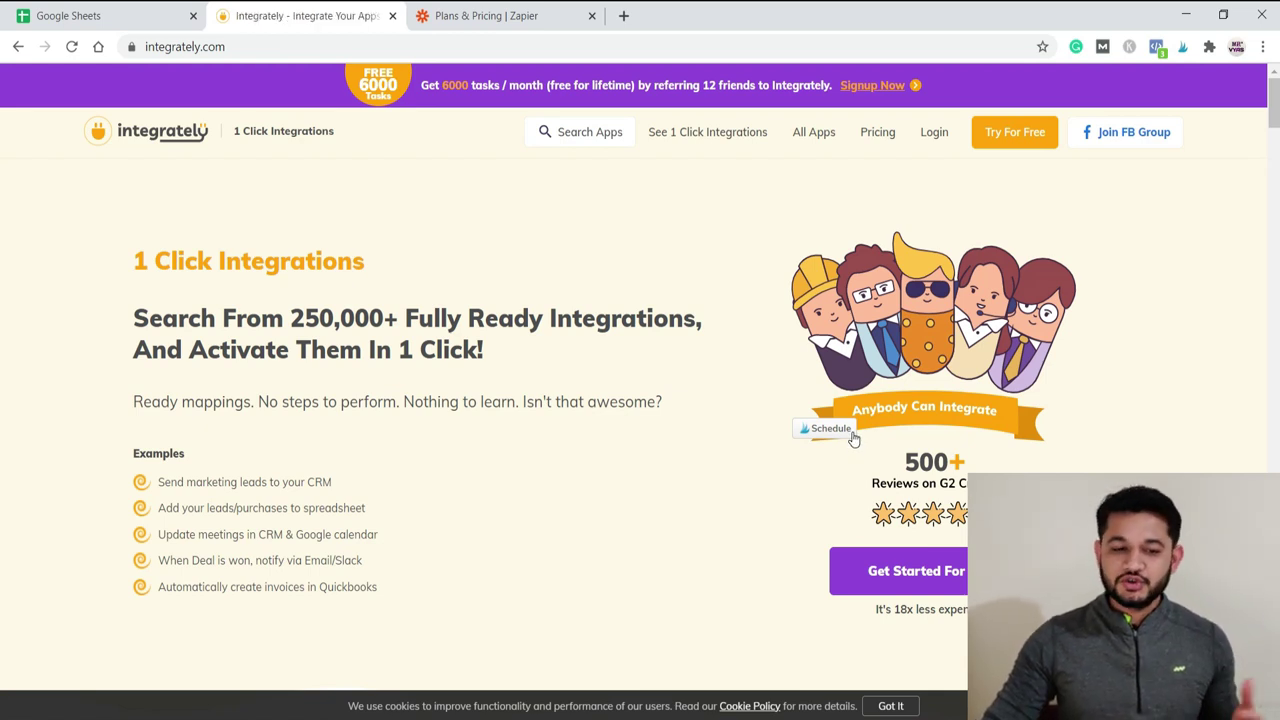
{"action": "scroll", "coordinate": [853, 438], "scroll_direction": "down", "scroll_amount": 8}
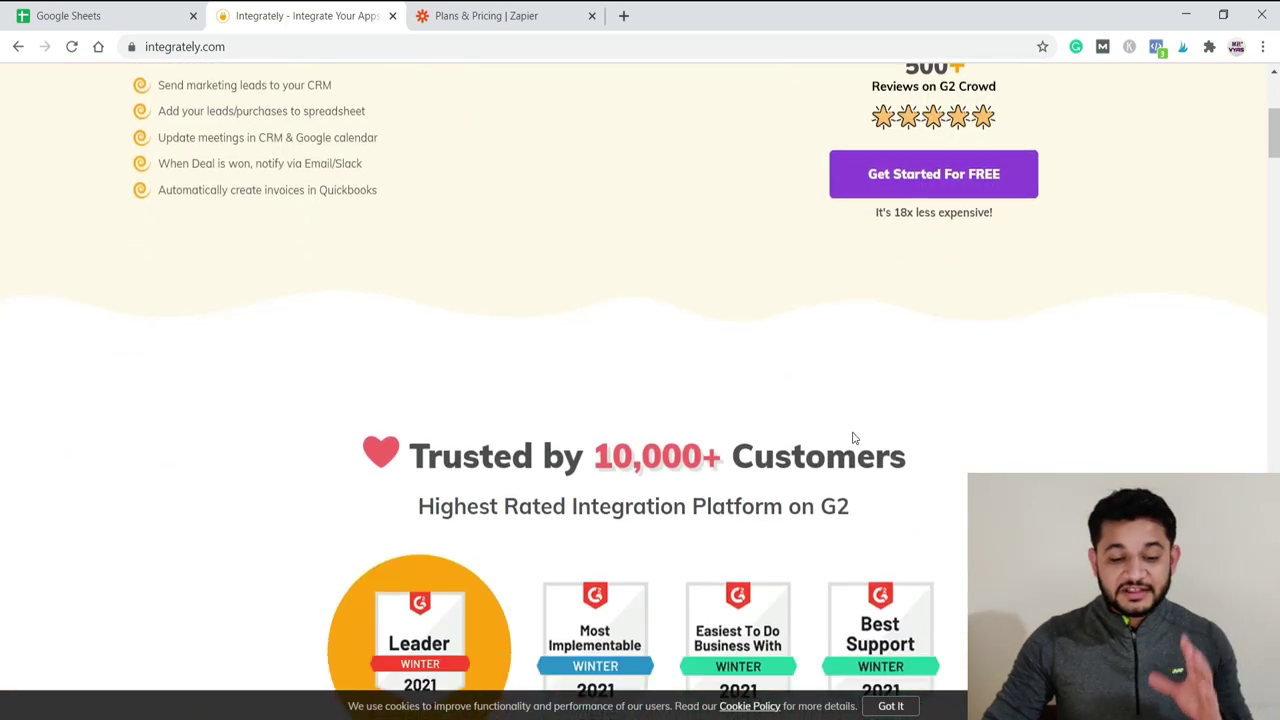
{"action": "scroll", "coordinate": [853, 438], "scroll_direction": "down", "scroll_amount": 3}
{"action": "scroll", "coordinate": [845, 440], "scroll_direction": "down", "scroll_amount": 4}
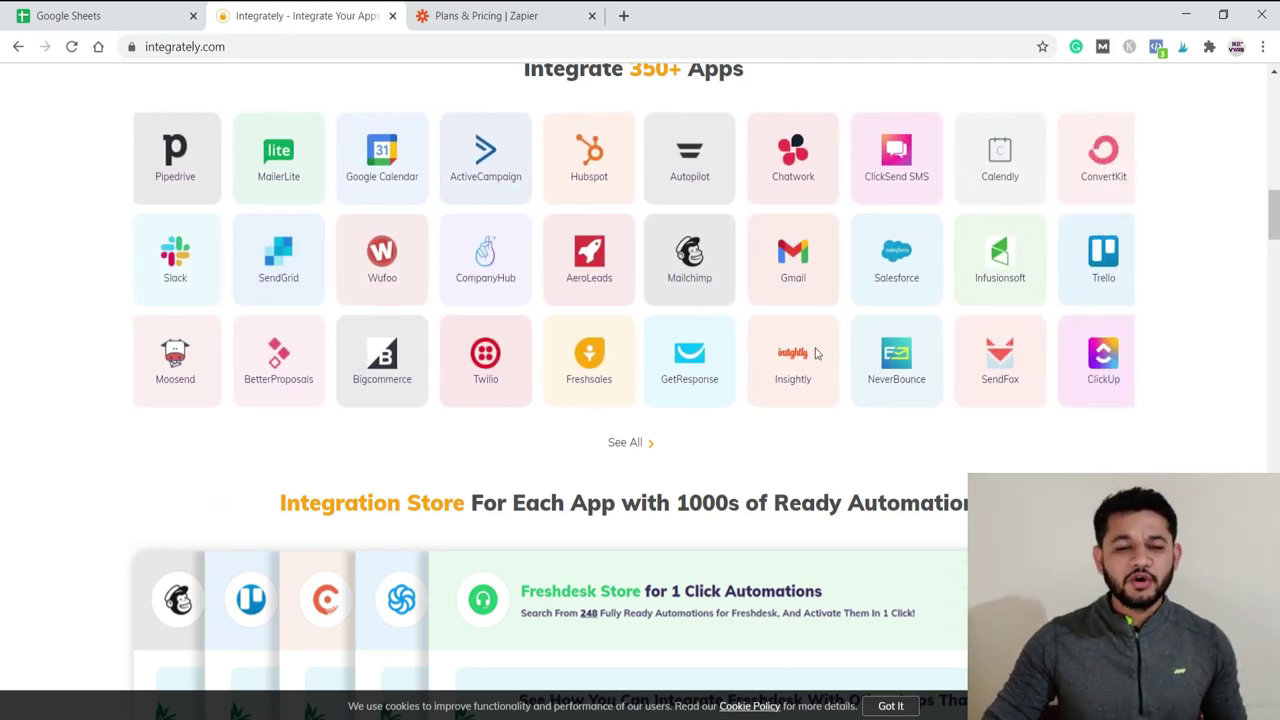
{"action": "scroll", "coordinate": [740, 330], "scroll_direction": "up", "scroll_amount": 3}
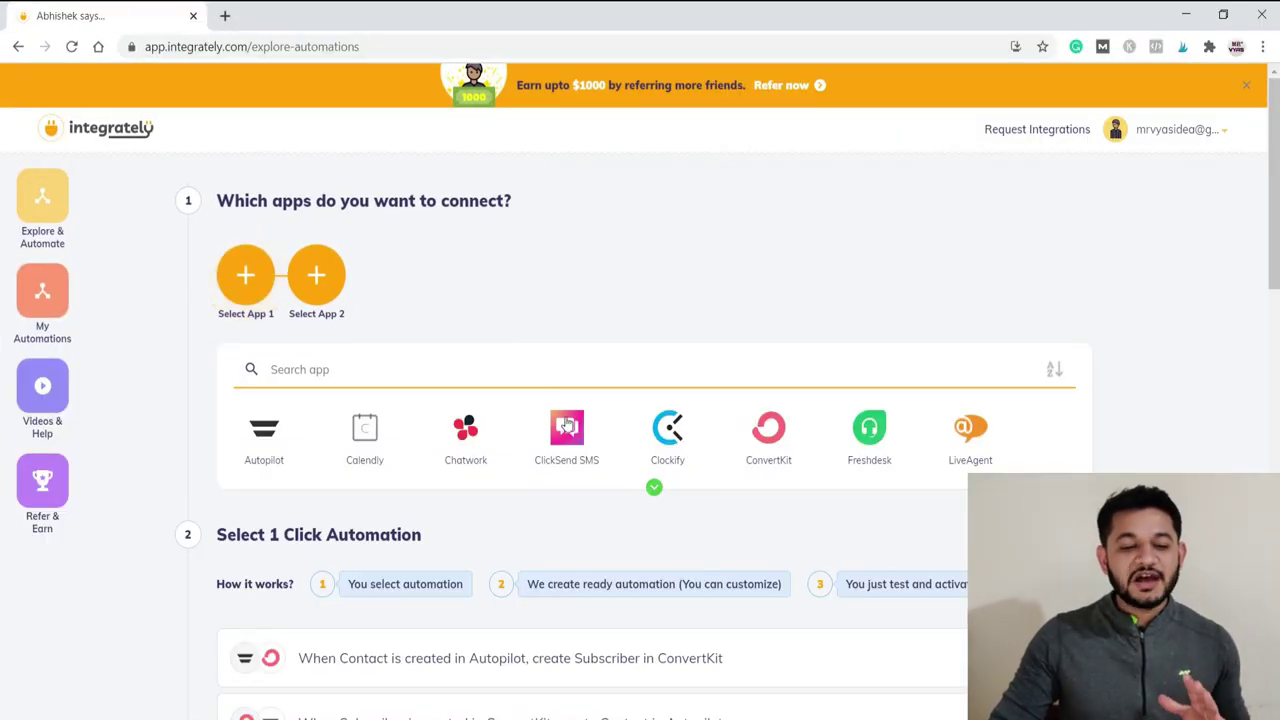
Step: Scroll the Explore & Automate page, which asks for two apps and lists 1-click automations
{"action": "scroll", "coordinate": [567, 427], "scroll_direction": "down", "scroll_amount": 5}
{"action": "scroll", "coordinate": [567, 427], "scroll_direction": "up", "scroll_amount": 5}
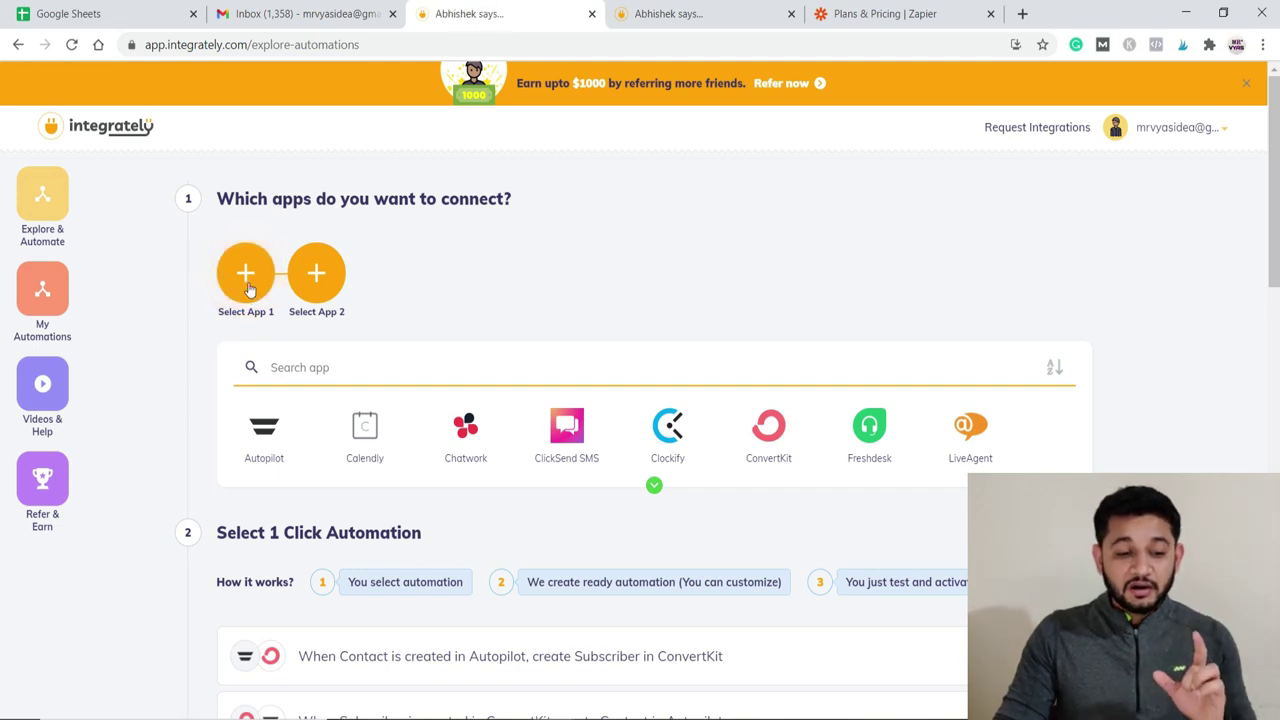
Step: Search 'google' to pick Google Sheets as App 1, then choose Gmail as App 2
{"action": "left_click", "coordinate": [290, 367]}
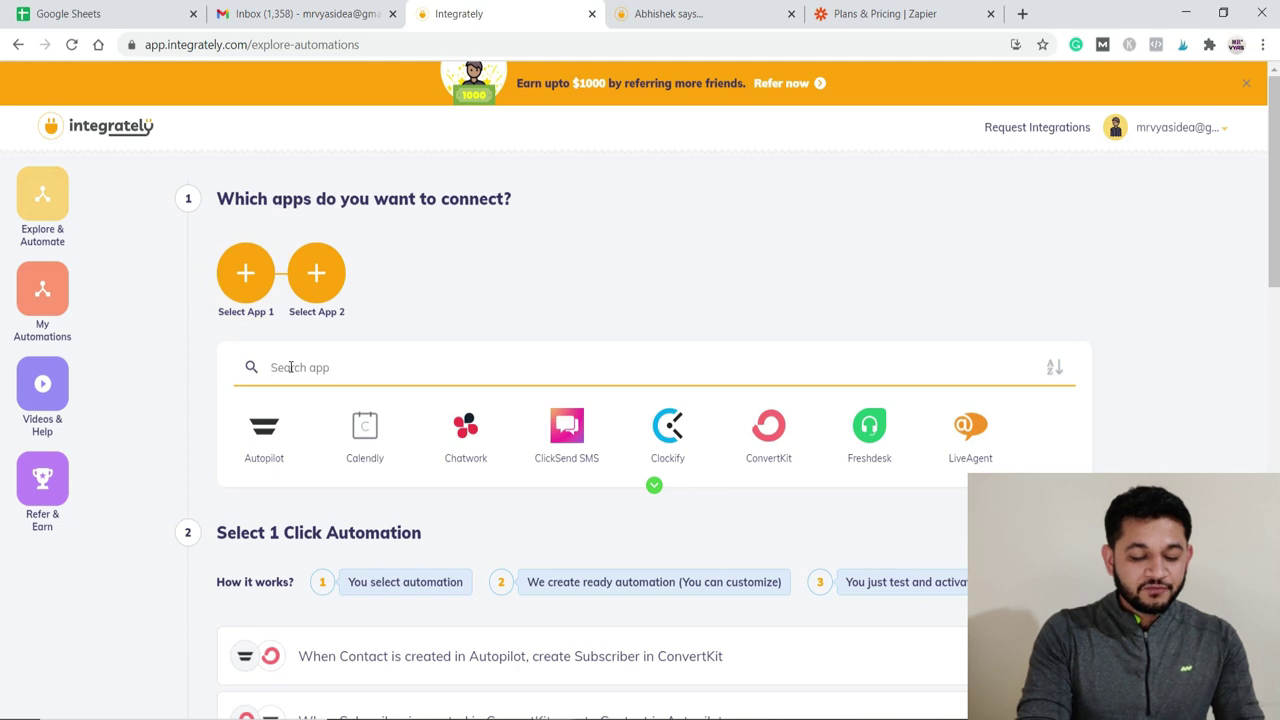
{"action": "type", "text": "google"}
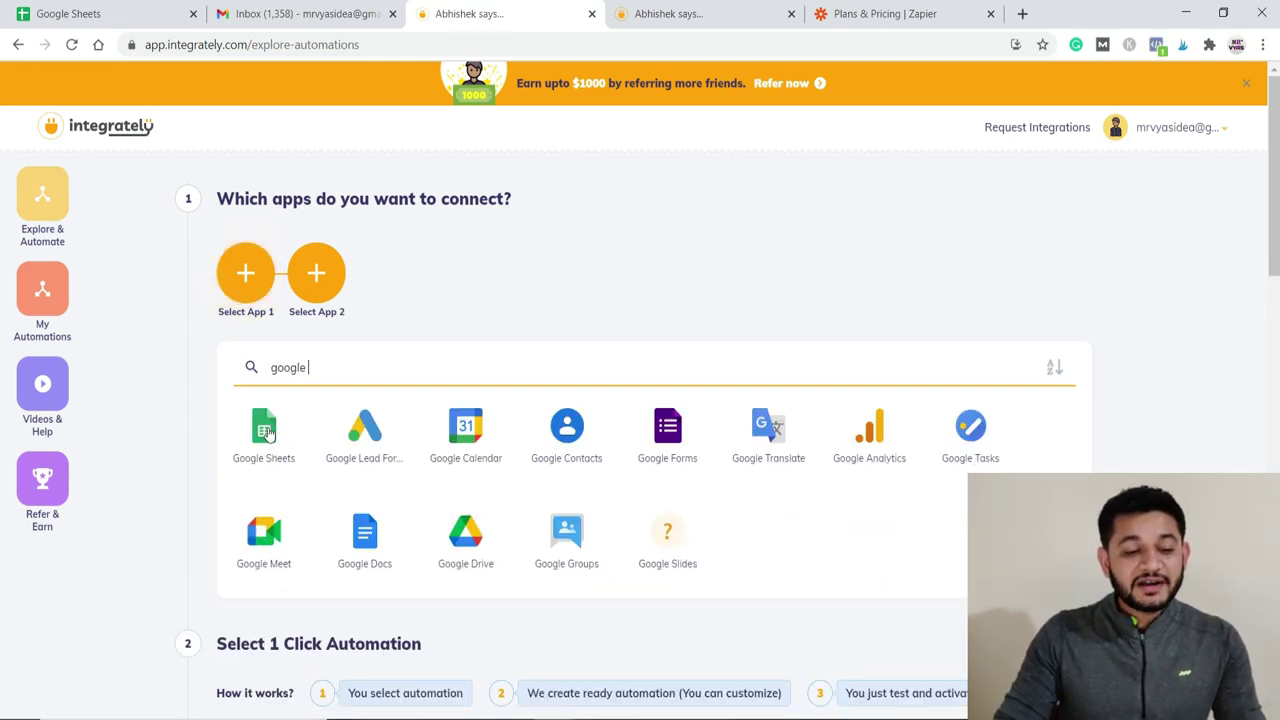
{"action": "left_click", "coordinate": [267, 432]}
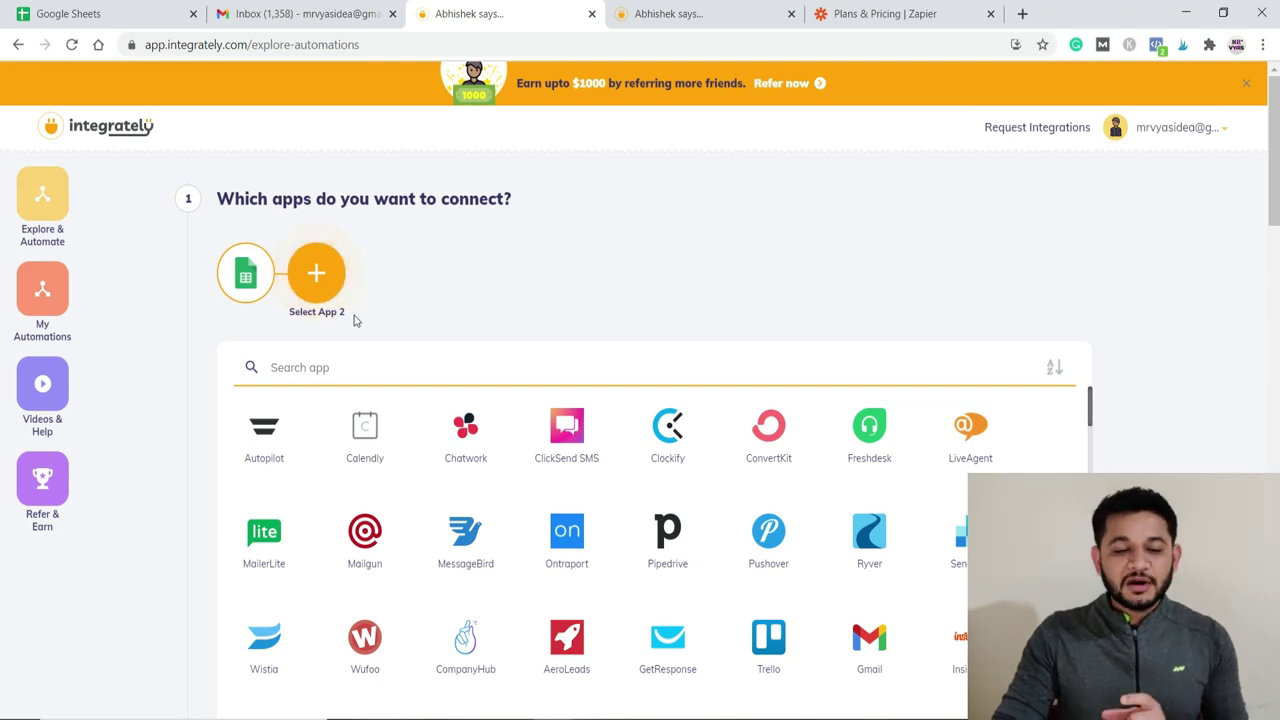
{"action": "scroll", "coordinate": [820, 583], "scroll_direction": "down", "scroll_amount": 5}
{"action": "scroll", "coordinate": [820, 583], "scroll_direction": "down", "scroll_amount": 2}
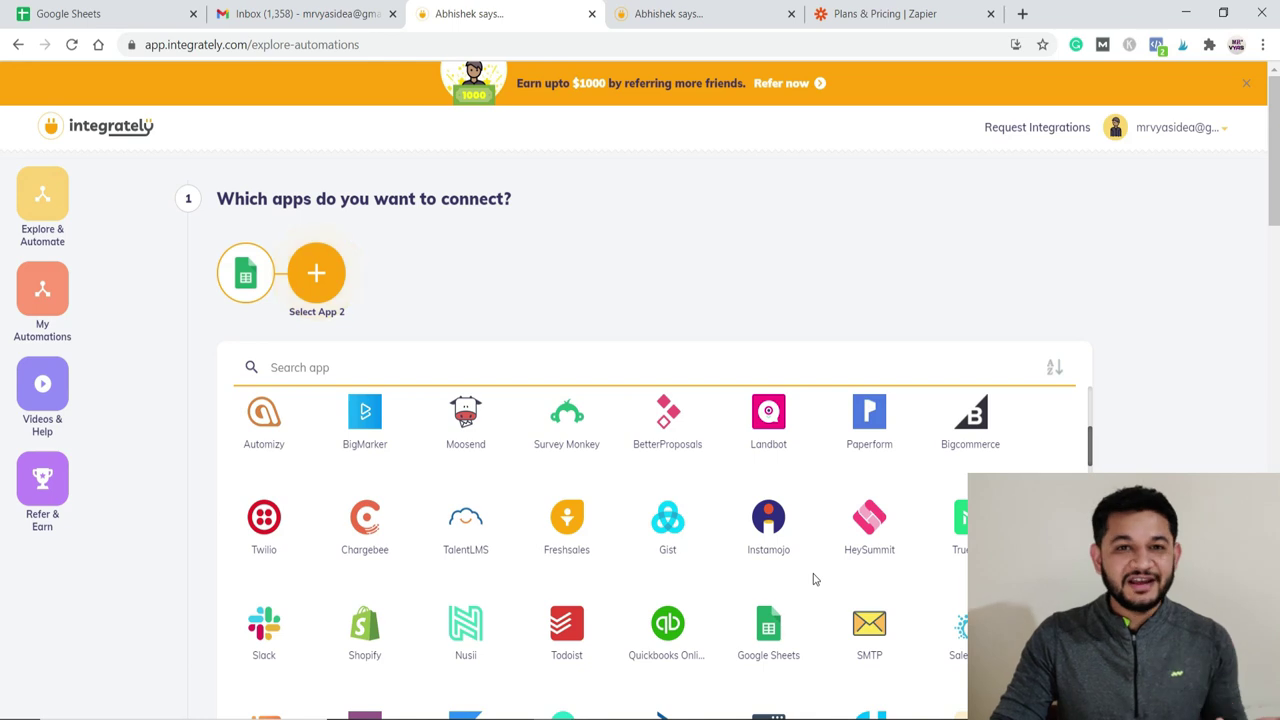
{"action": "scroll", "coordinate": [813, 578], "scroll_direction": "up", "scroll_amount": 3}
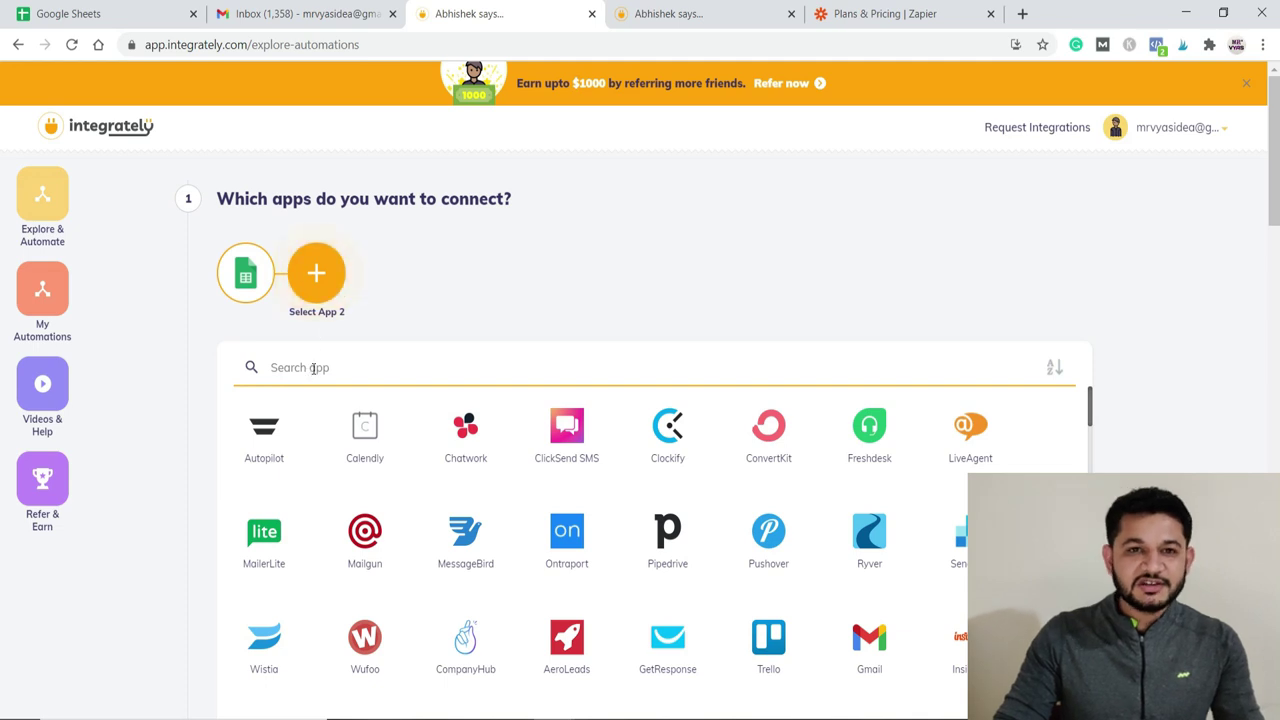
{"action": "left_click", "coordinate": [864, 645]}
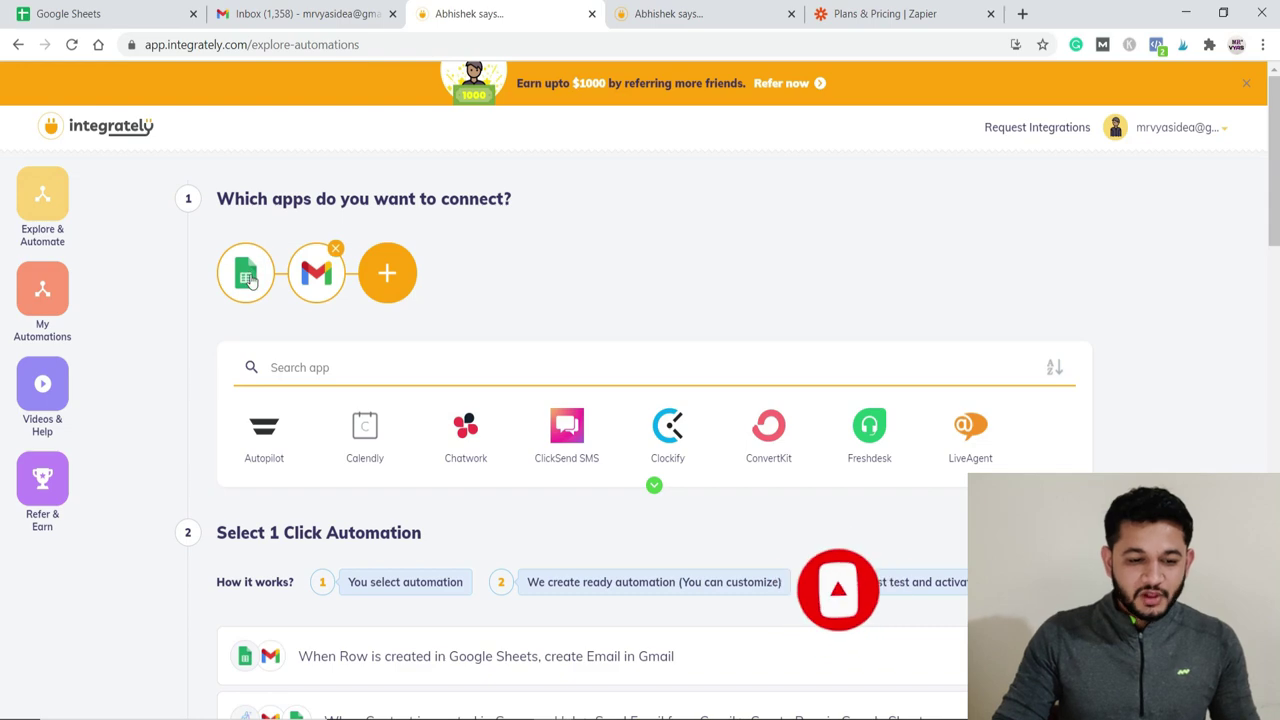
Step: Pick 'When Row is created in Google Sheets, create Email in Gmail' from the 1-click list
{"action": "scroll", "coordinate": [309, 366], "scroll_direction": "down", "scroll_amount": 3}
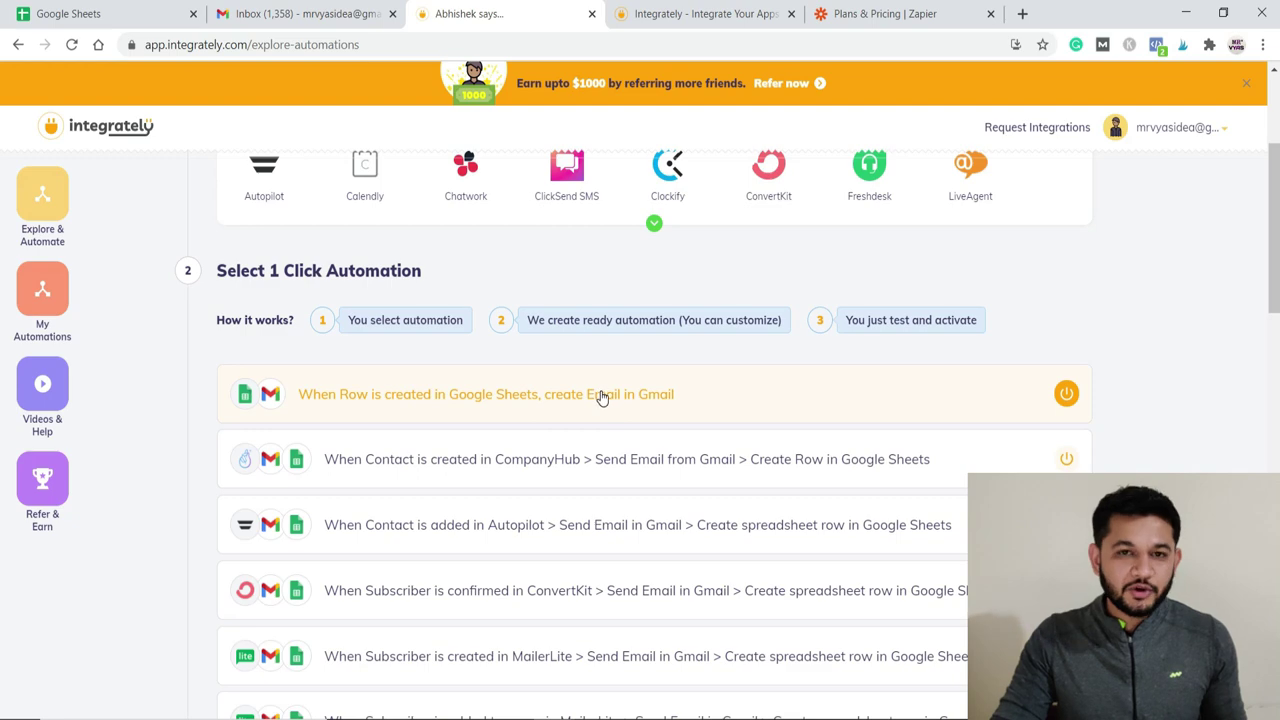
{"action": "scroll", "coordinate": [600, 408], "scroll_direction": "down", "scroll_amount": 1}
{"action": "scroll", "coordinate": [423, 503], "scroll_direction": "down", "scroll_amount": 4}
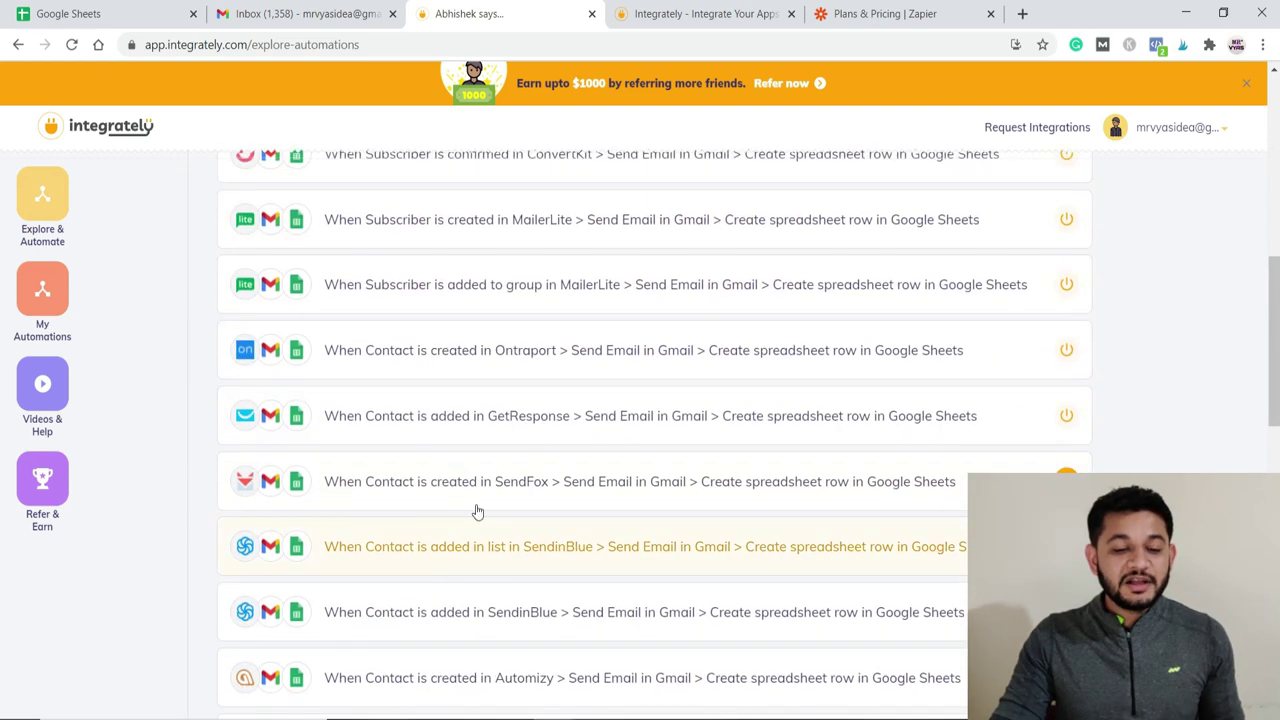
{"action": "scroll", "coordinate": [454, 600], "scroll_direction": "down", "scroll_amount": 3}
{"action": "scroll", "coordinate": [453, 614], "scroll_direction": "up", "scroll_amount": 8}
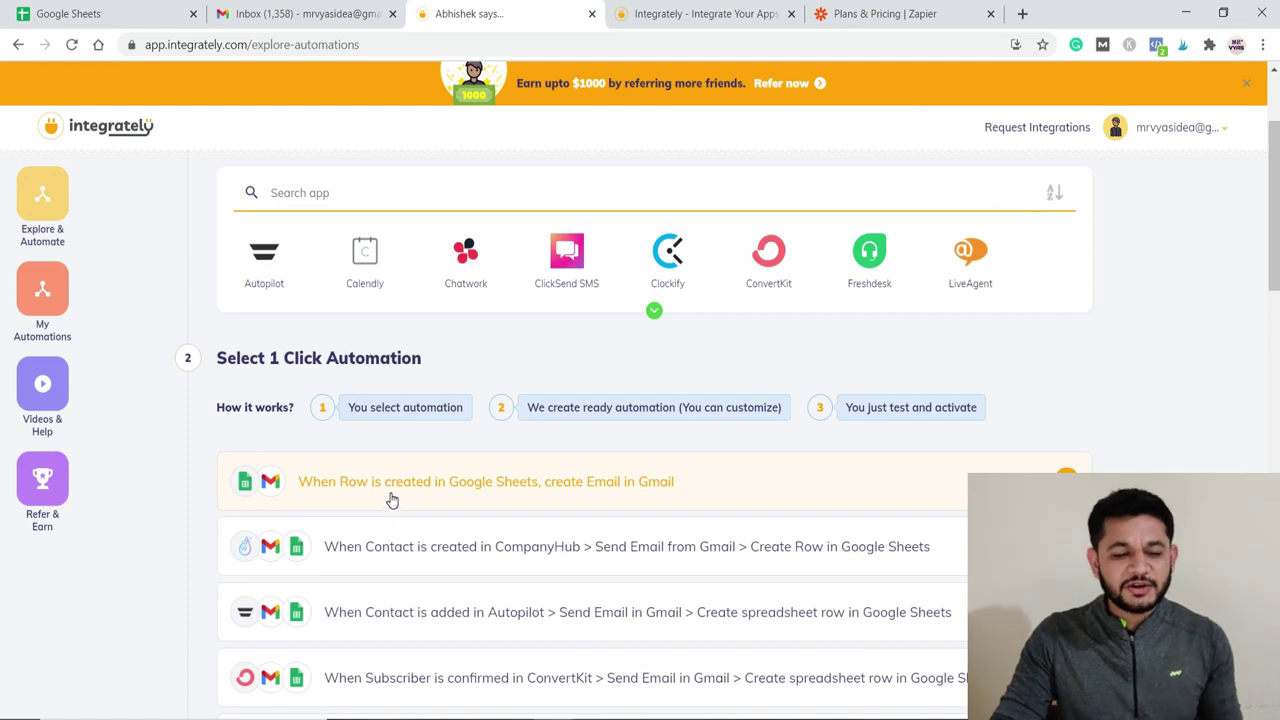
{"action": "left_click", "coordinate": [391, 498]}
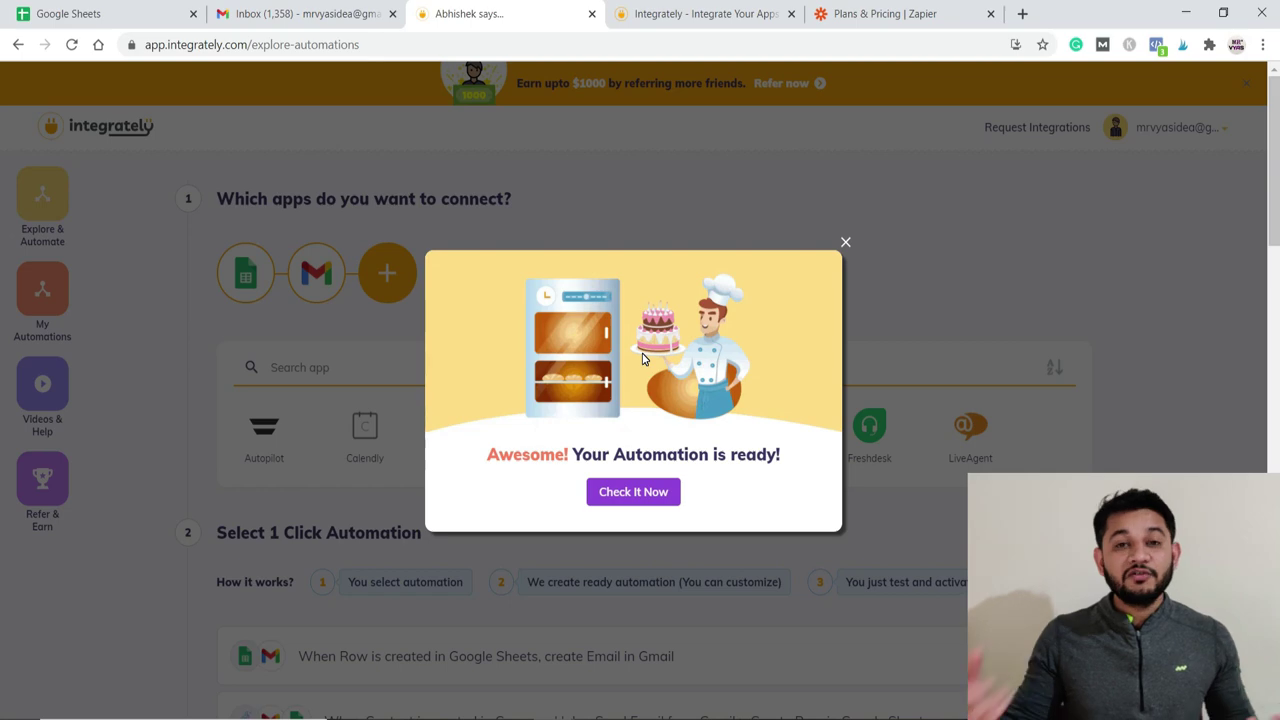
Step: Open the new automation with Check It Now and add a Google Sheets connection
{"action": "left_click", "coordinate": [621, 493]}
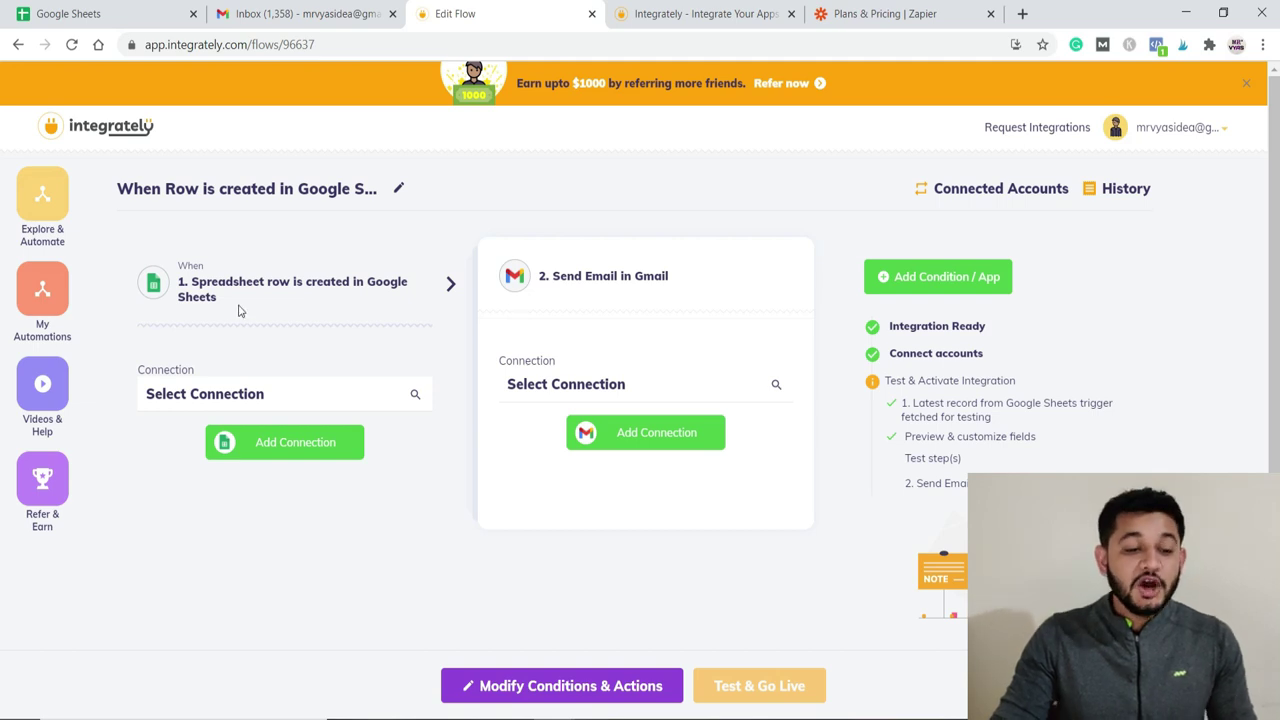
{"action": "left_click", "coordinate": [264, 455]}
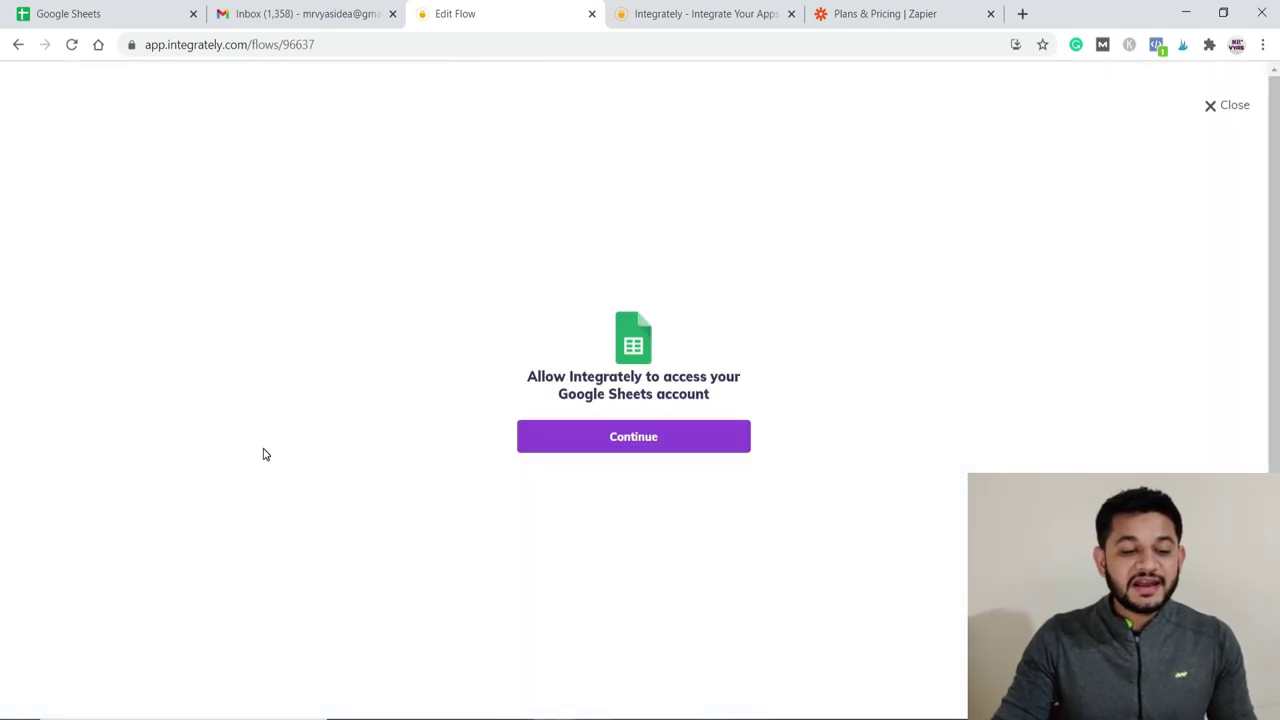
Step: Choose the Google account, allow Integrately access to it, and go to the Google Sheets home list
{"action": "left_click", "coordinate": [572, 450]}
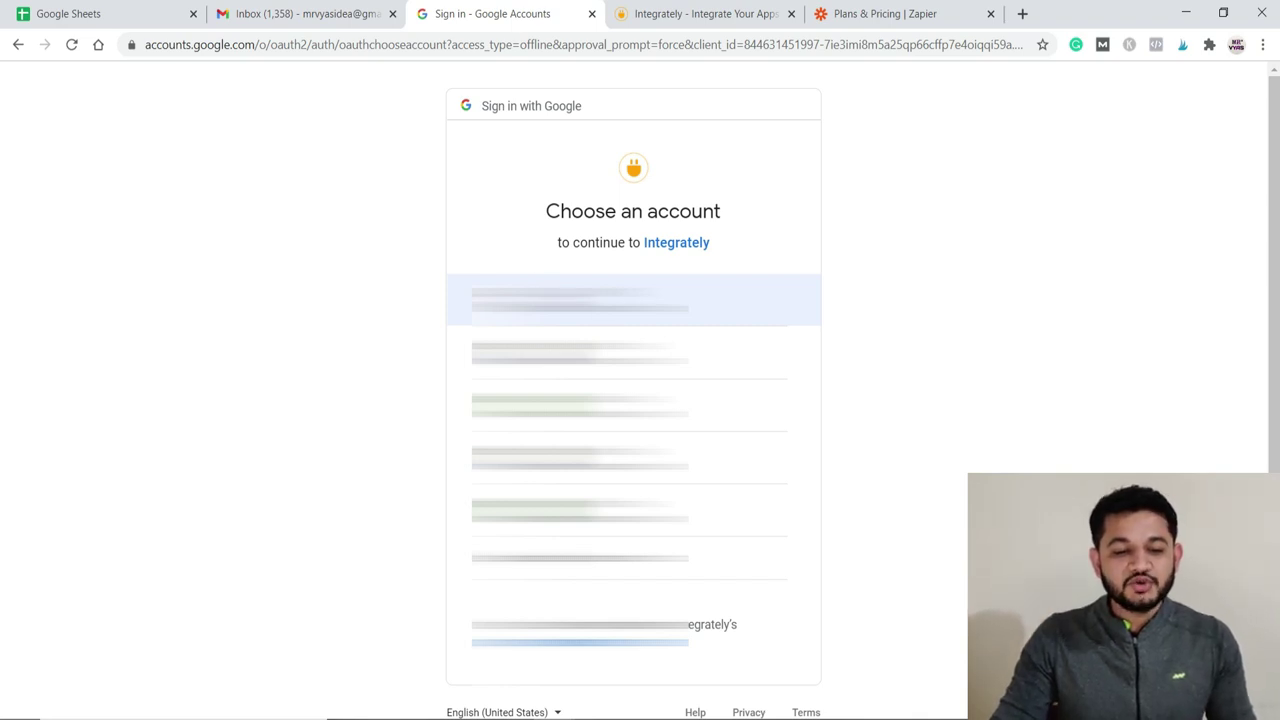
{"action": "left_click", "coordinate": [580, 299]}
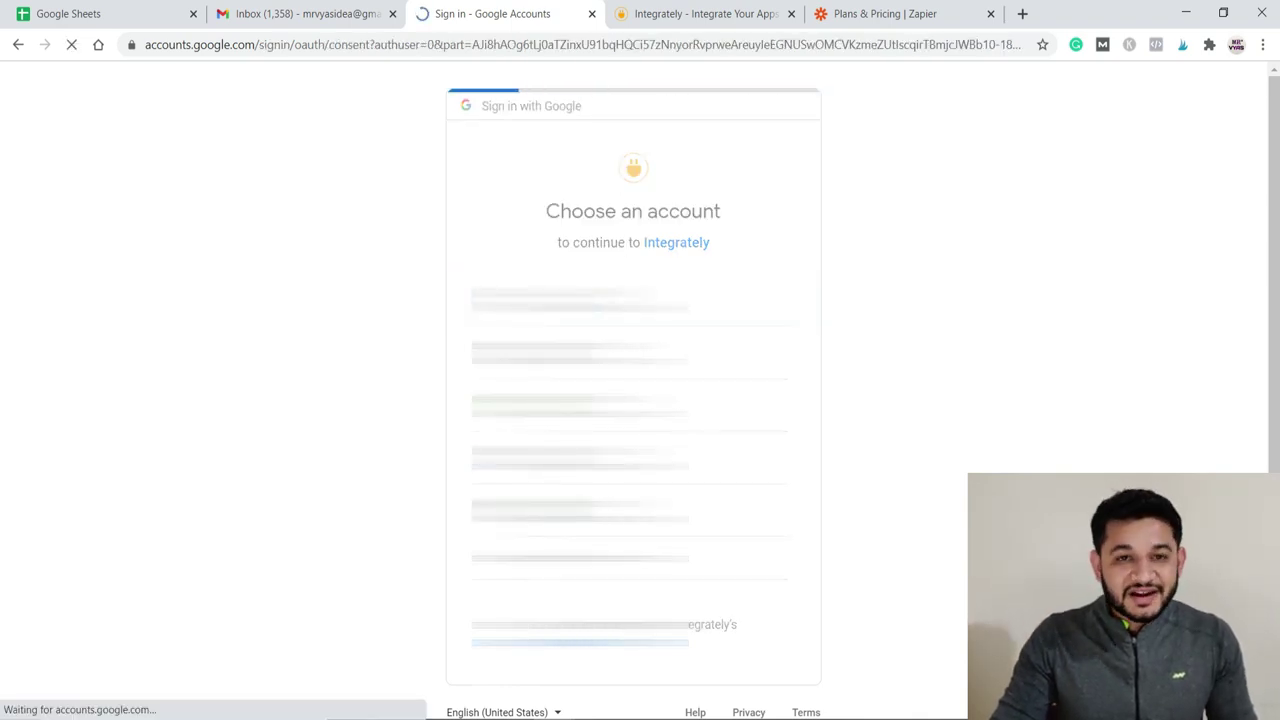
{"action": "left_click", "coordinate": [769, 618]}
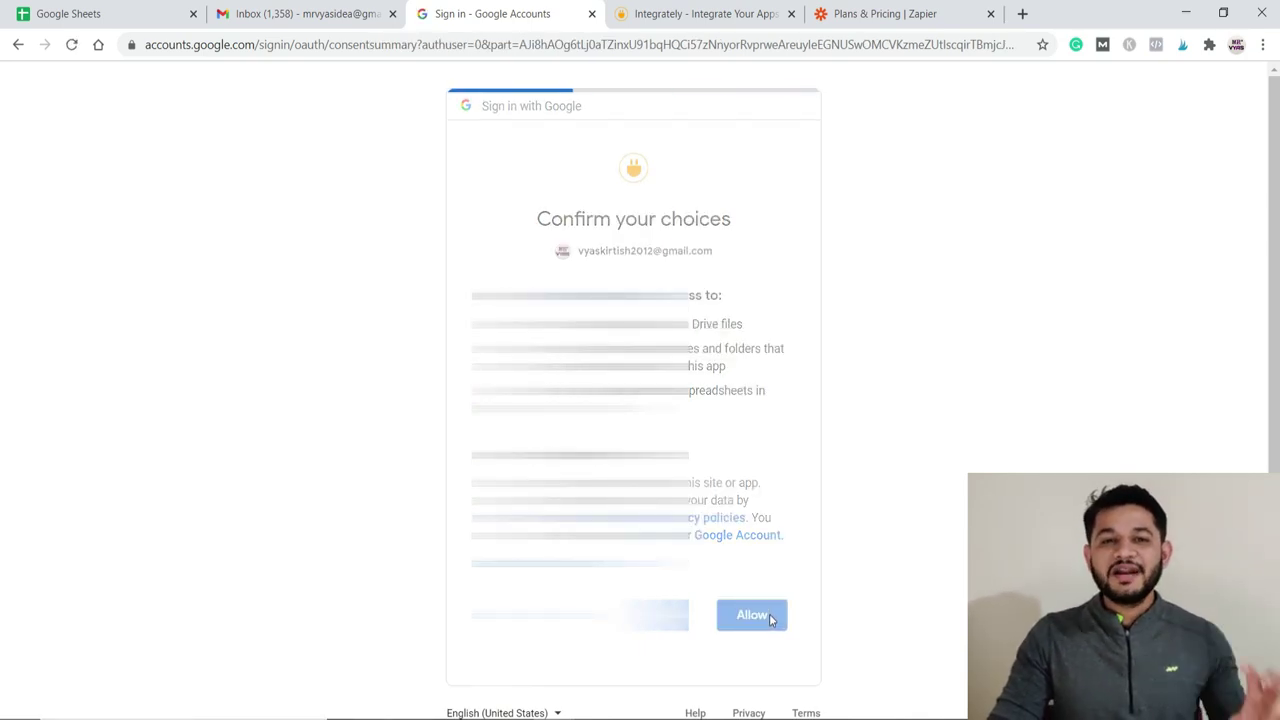
{"action": "left_click", "coordinate": [96, 12]}
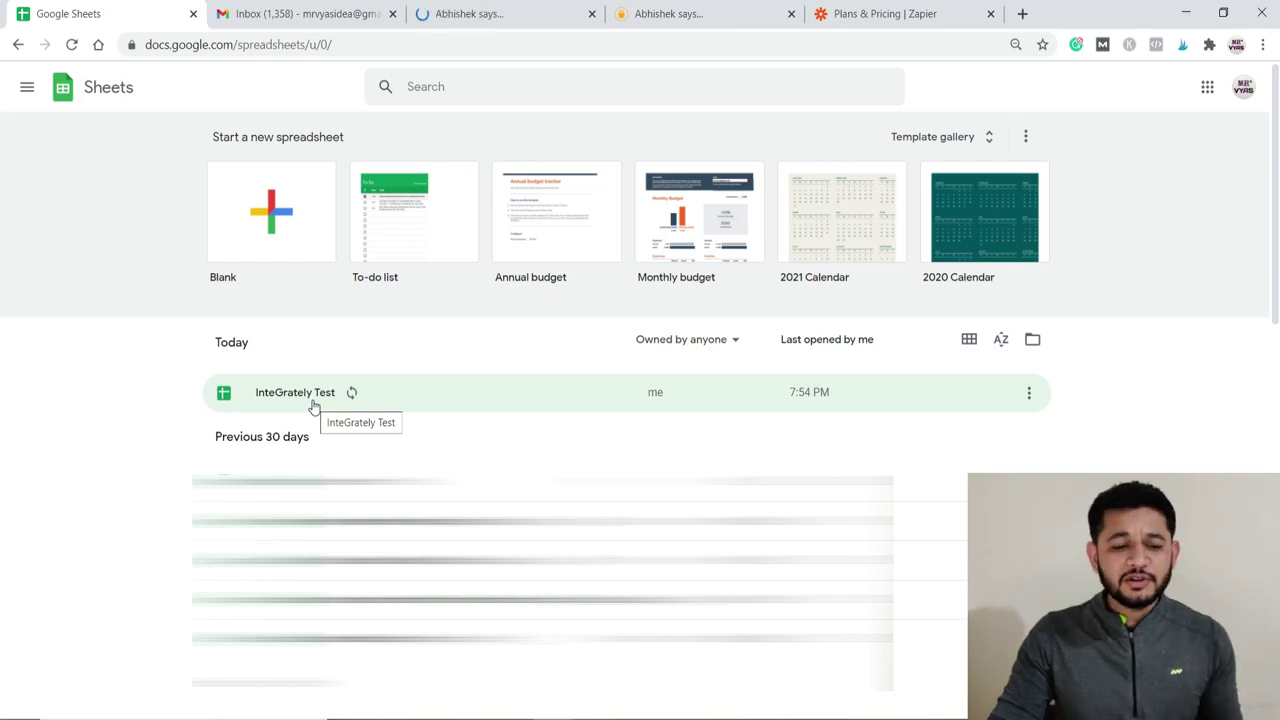
Step: Open the InteGrately Test spreadsheet from the Sheets home, then return to the Integrately editor
{"action": "left_click", "coordinate": [517, 16]}
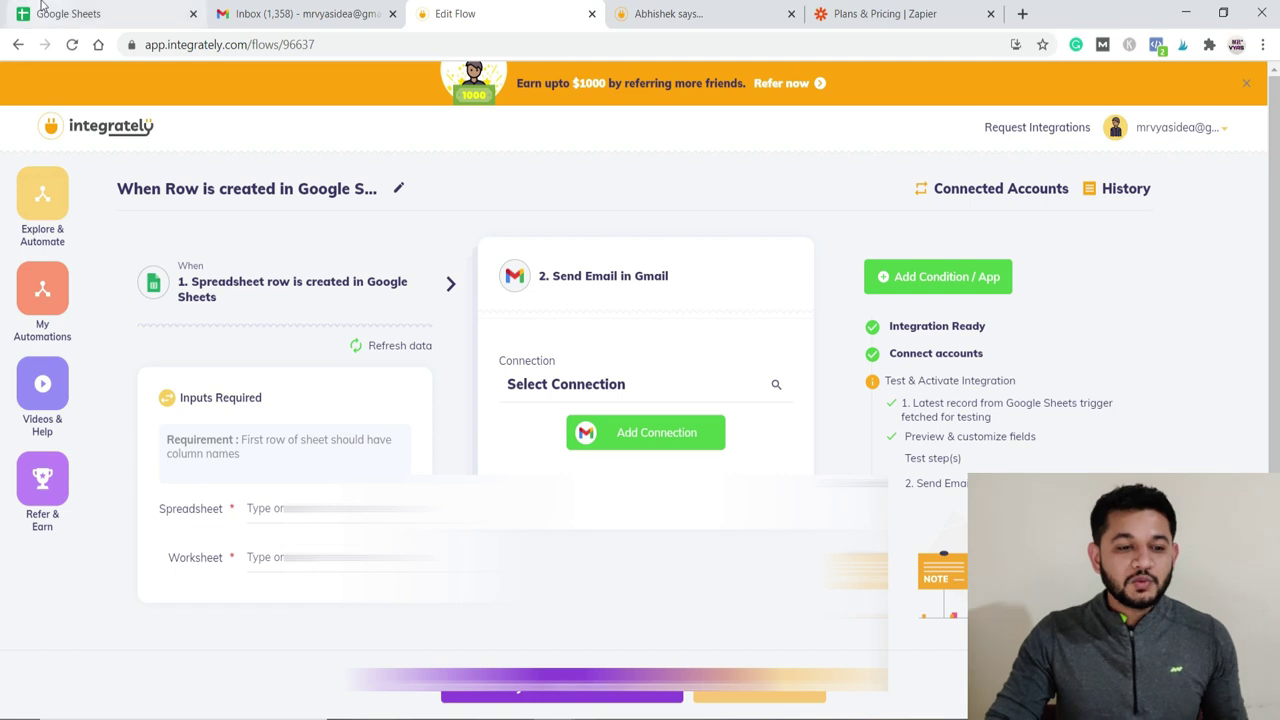
{"action": "left_click", "coordinate": [40, 14]}
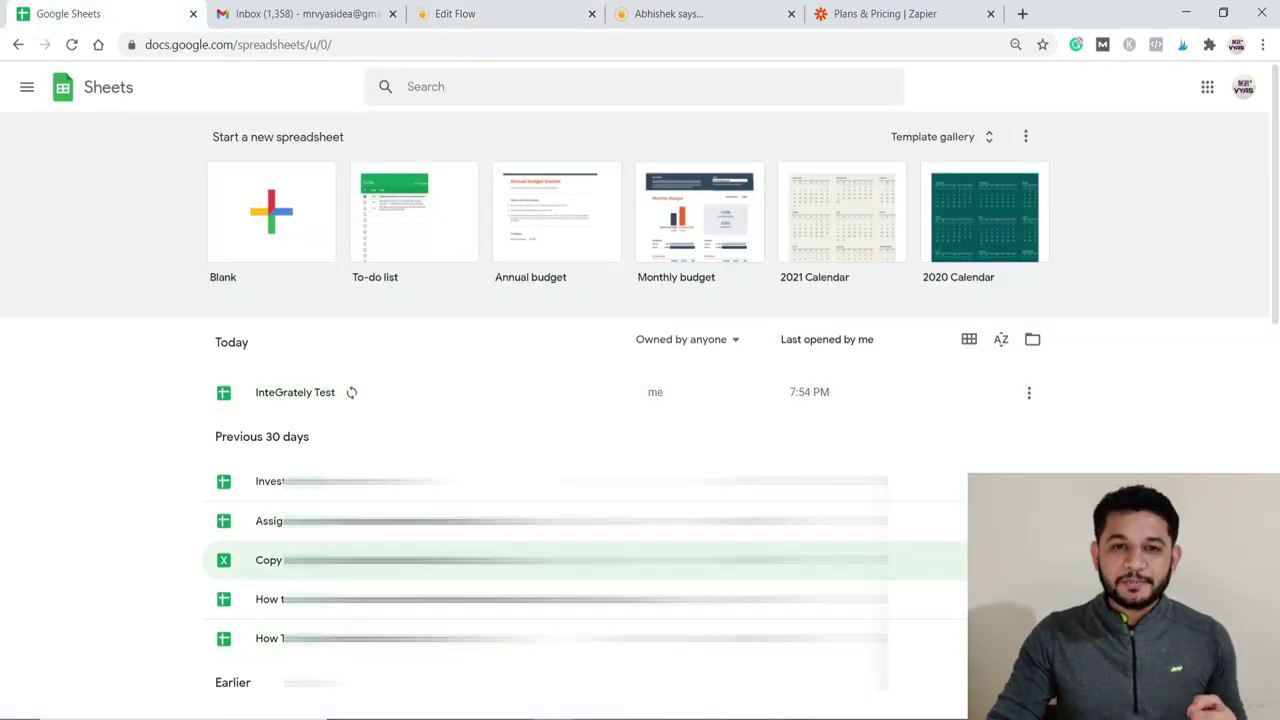
{"action": "left_click", "coordinate": [280, 401]}
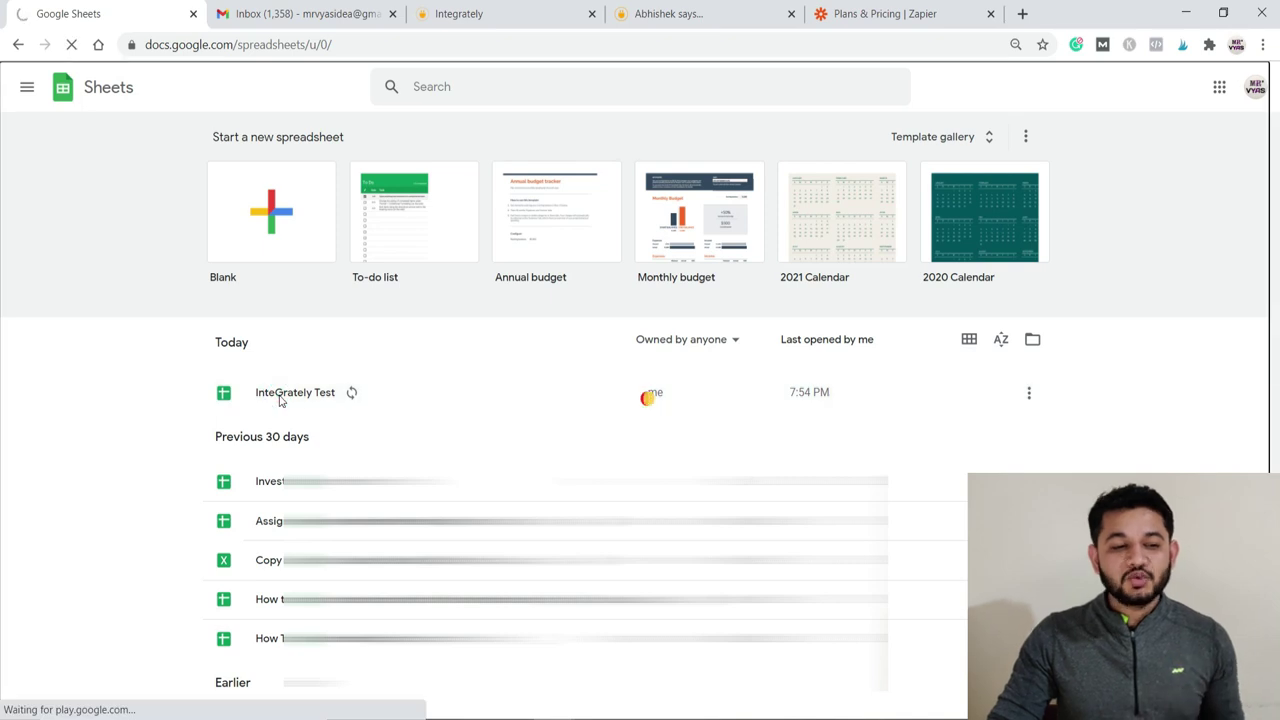
{"action": "left_click", "coordinate": [445, 14]}
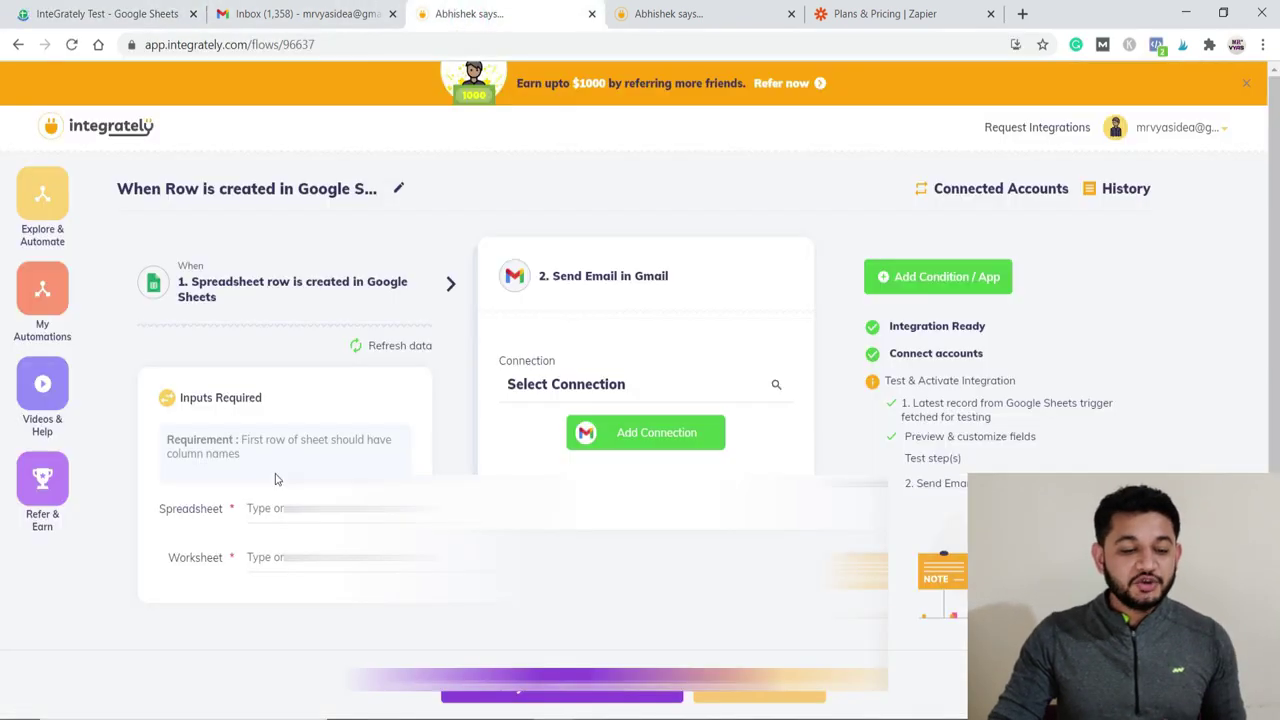
{"action": "left_click", "coordinate": [100, 14]}
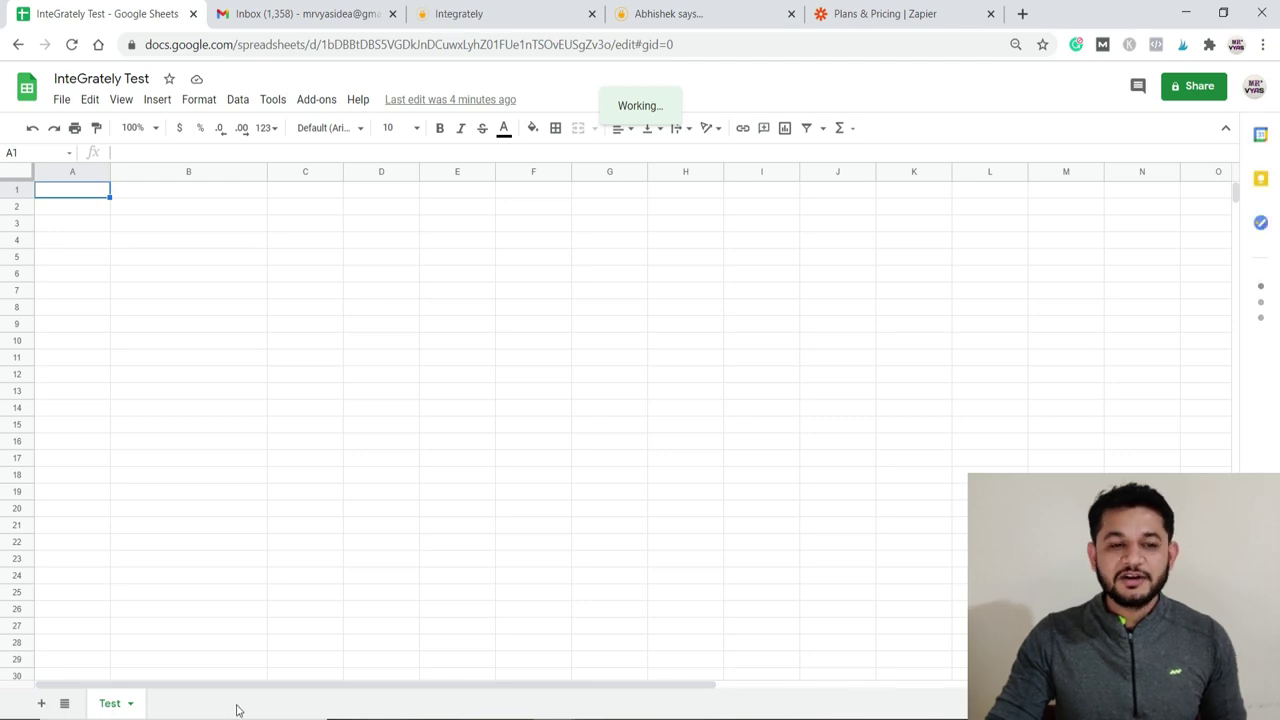
{"action": "key", "text": "ctrl+3"}
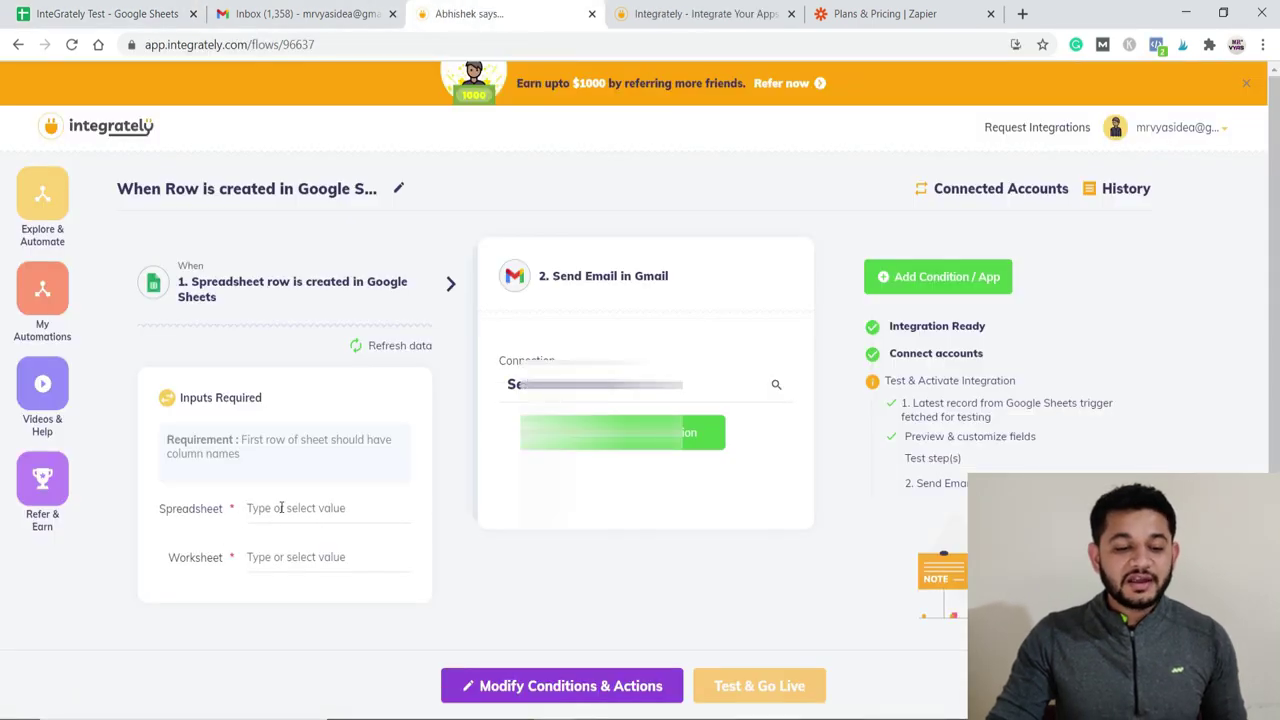
Step: Choose InteGrately Test in the trigger's Spreadsheet field and Test in its Worksheet field
{"action": "left_click", "coordinate": [277, 508]}
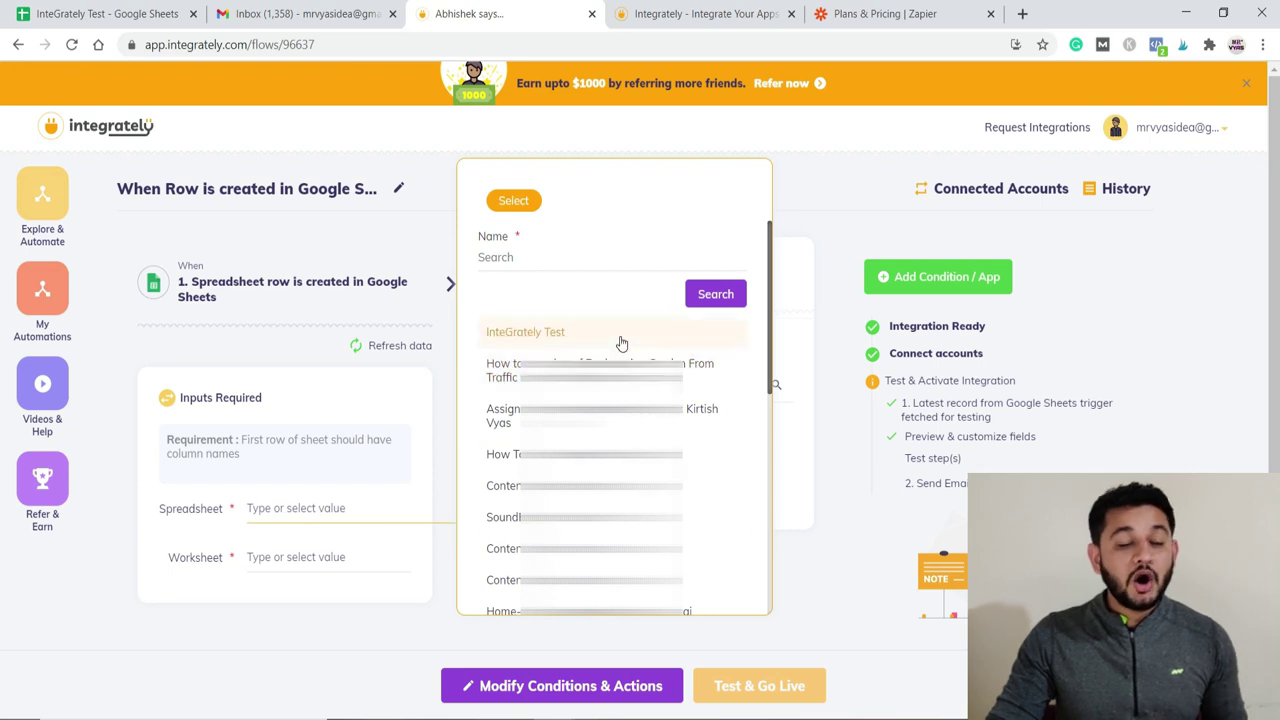
{"action": "scroll", "coordinate": [619, 345], "scroll_direction": "down", "scroll_amount": 1}
{"action": "scroll", "coordinate": [540, 347], "scroll_direction": "up", "scroll_amount": 1}
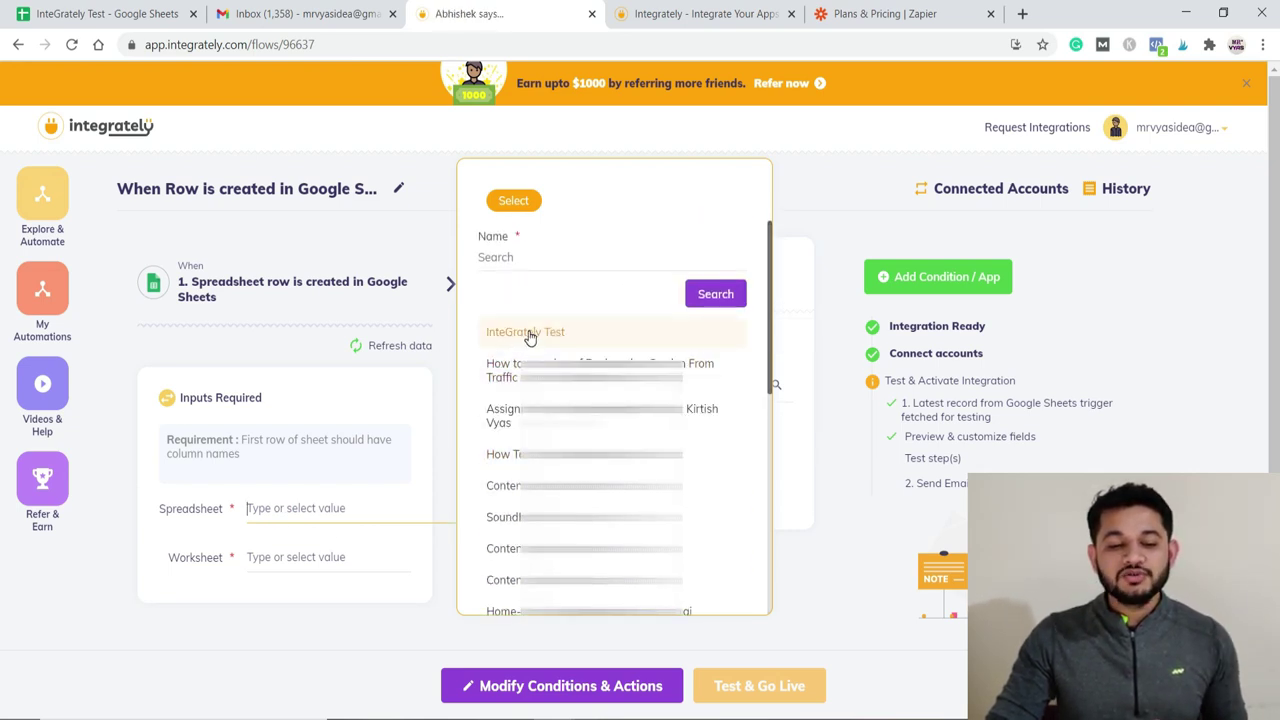
{"action": "left_click", "coordinate": [530, 338]}
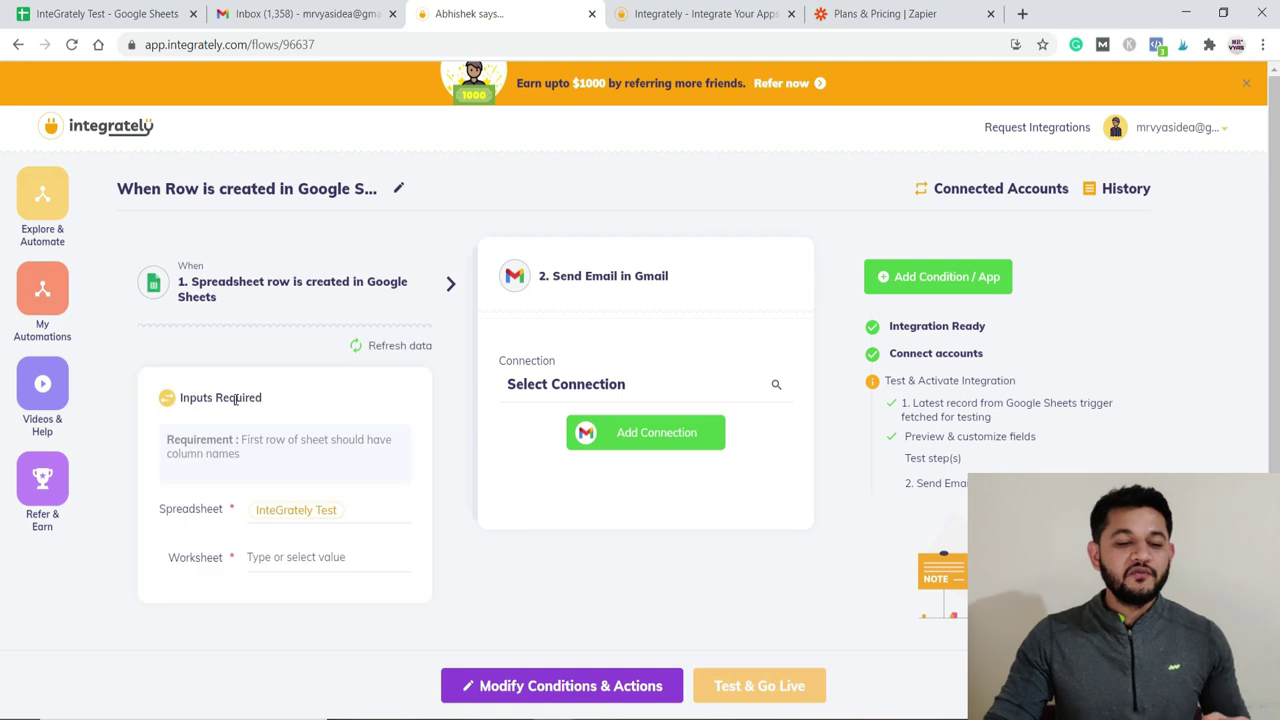
{"action": "left_click", "coordinate": [278, 555]}
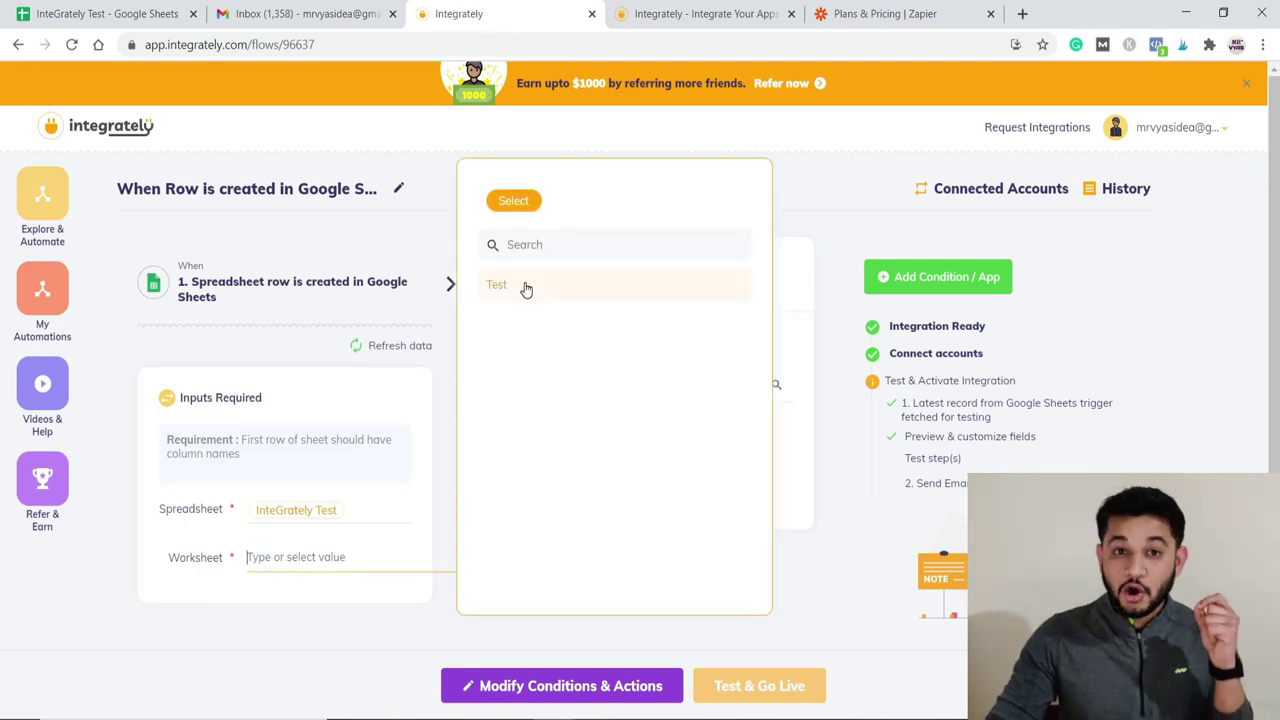
{"action": "left_click", "coordinate": [525, 286]}
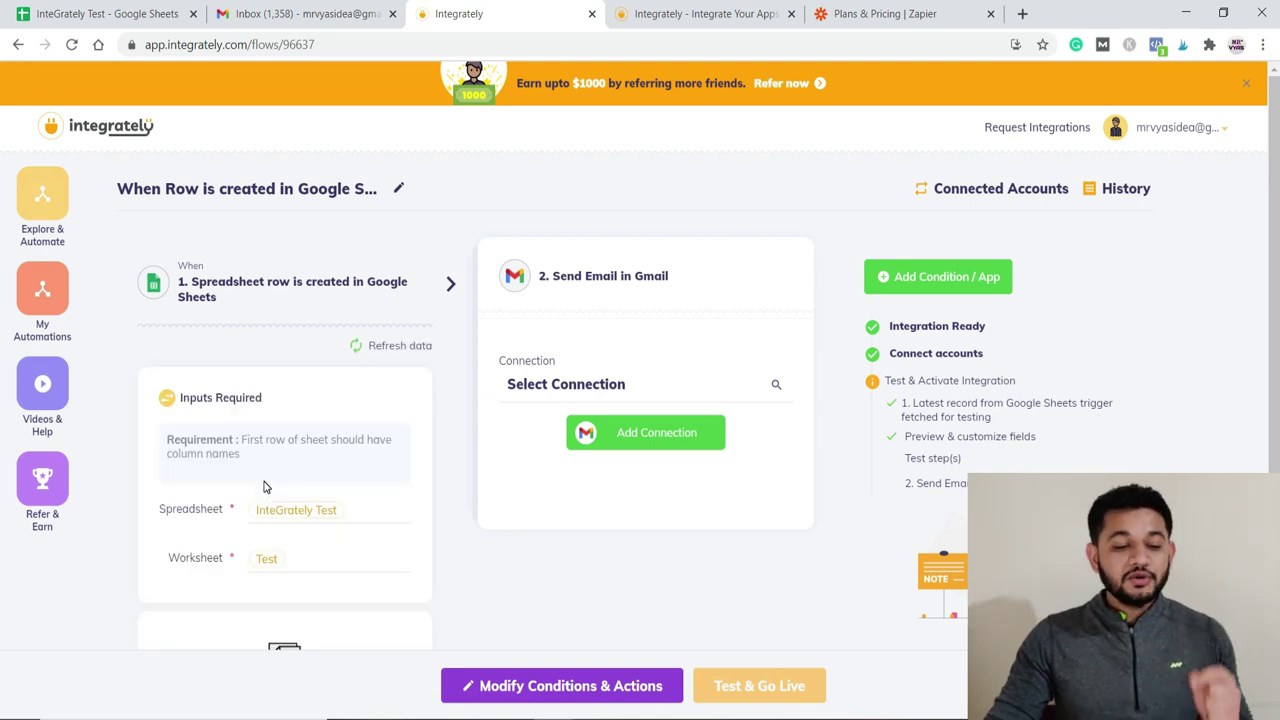
{"action": "scroll", "coordinate": [265, 487], "scroll_direction": "down", "scroll_amount": 2}
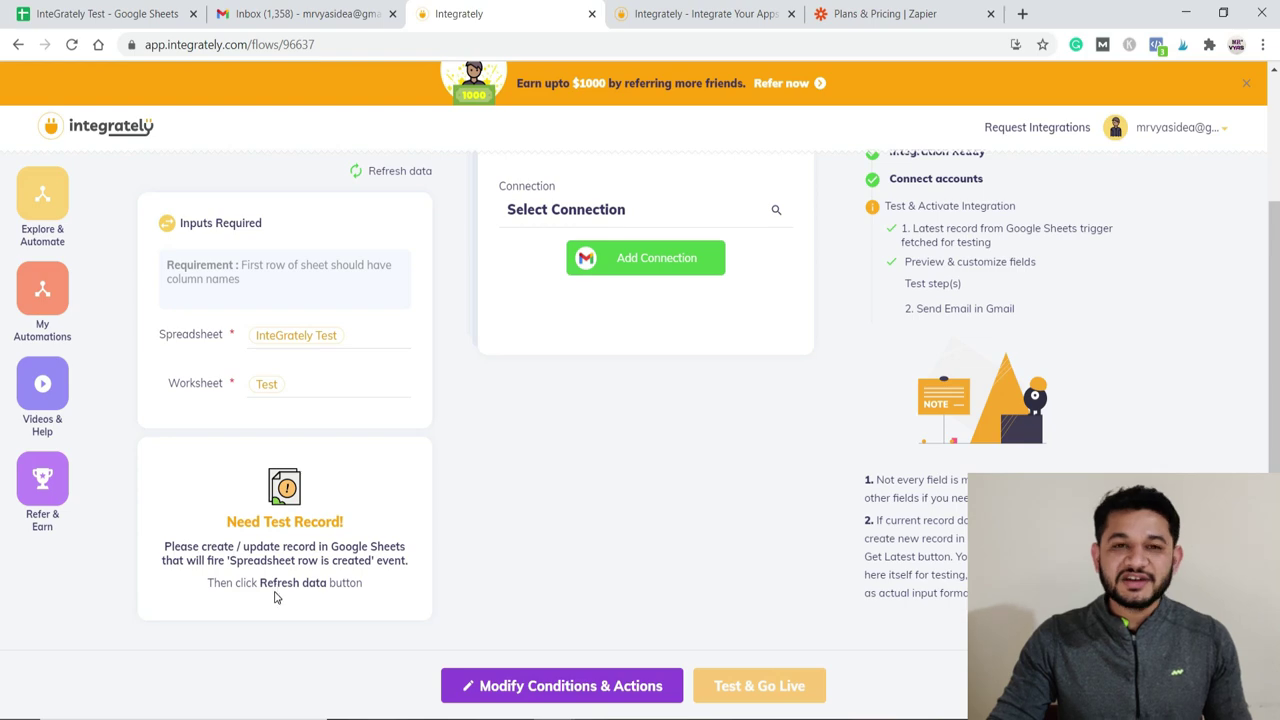
Step: Move the Integrately tab beside the InteGrately Test spreadsheet tab
{"action": "left_click", "coordinate": [141, 12]}
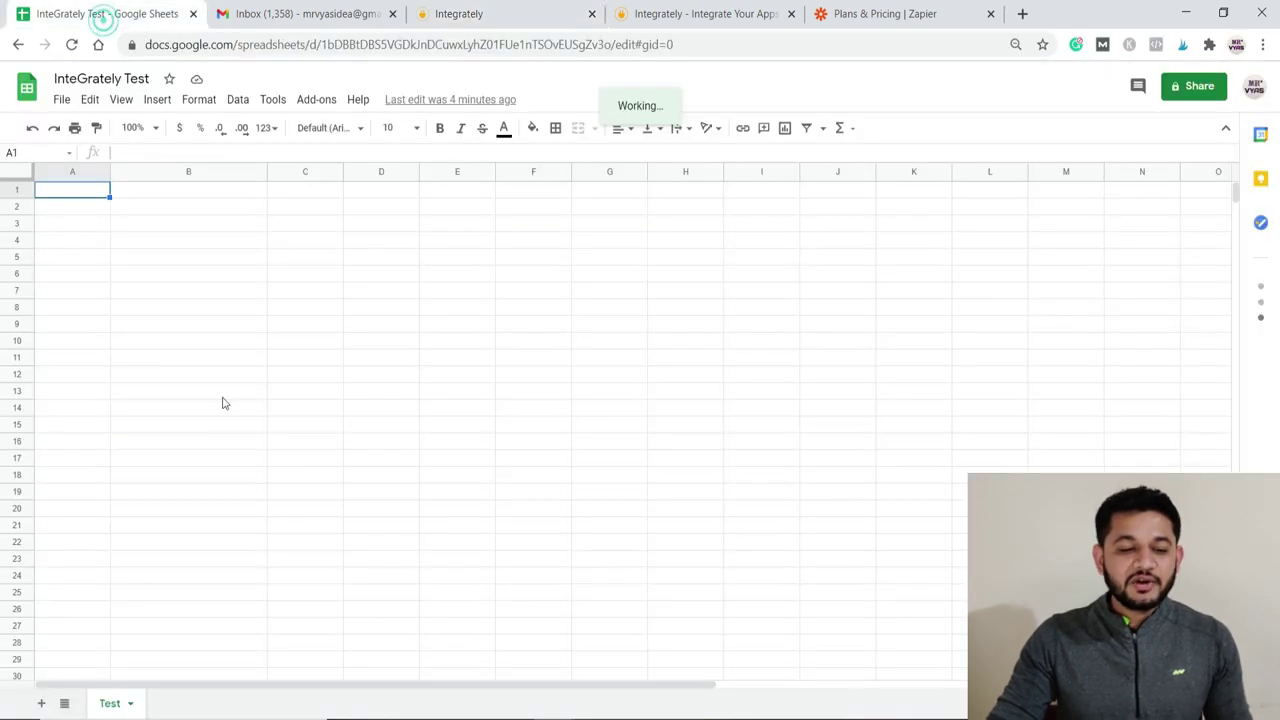
{"action": "left_click", "coordinate": [252, 13]}
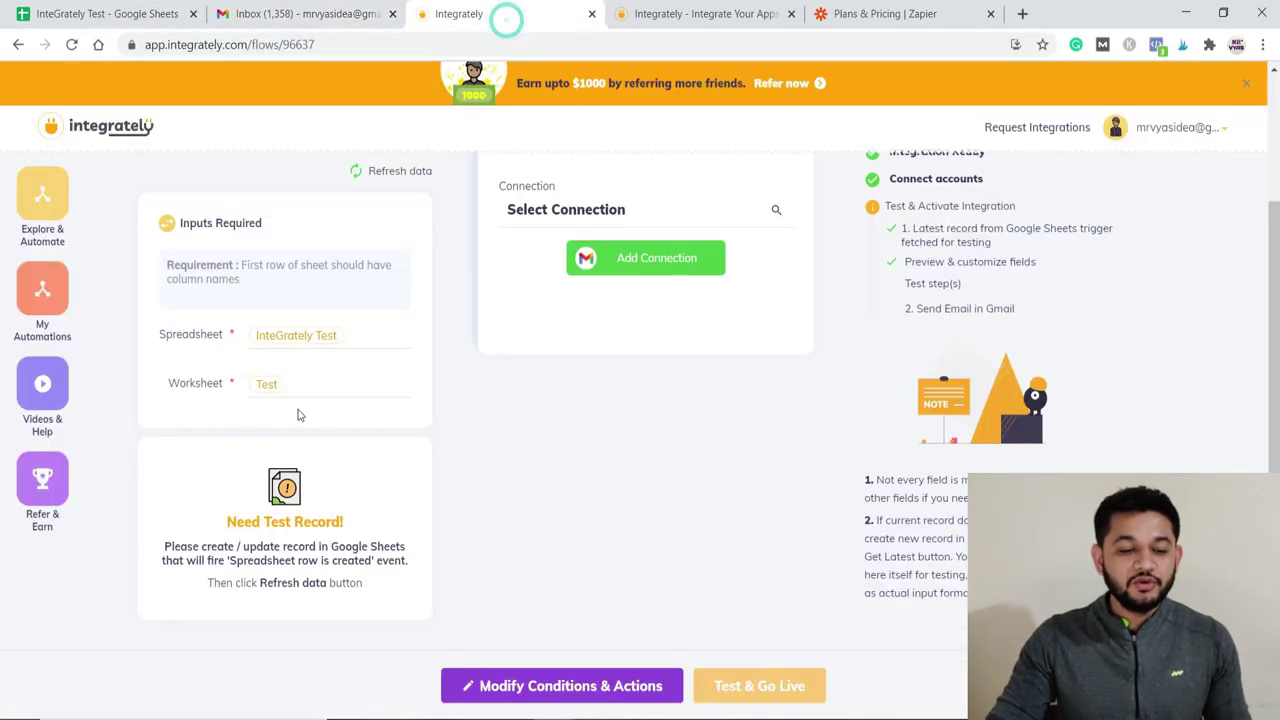
{"action": "left_click", "coordinate": [470, 14]}
{"action": "left_click_drag", "start_coordinate": [470, 14], "coordinate": [264, 14]}
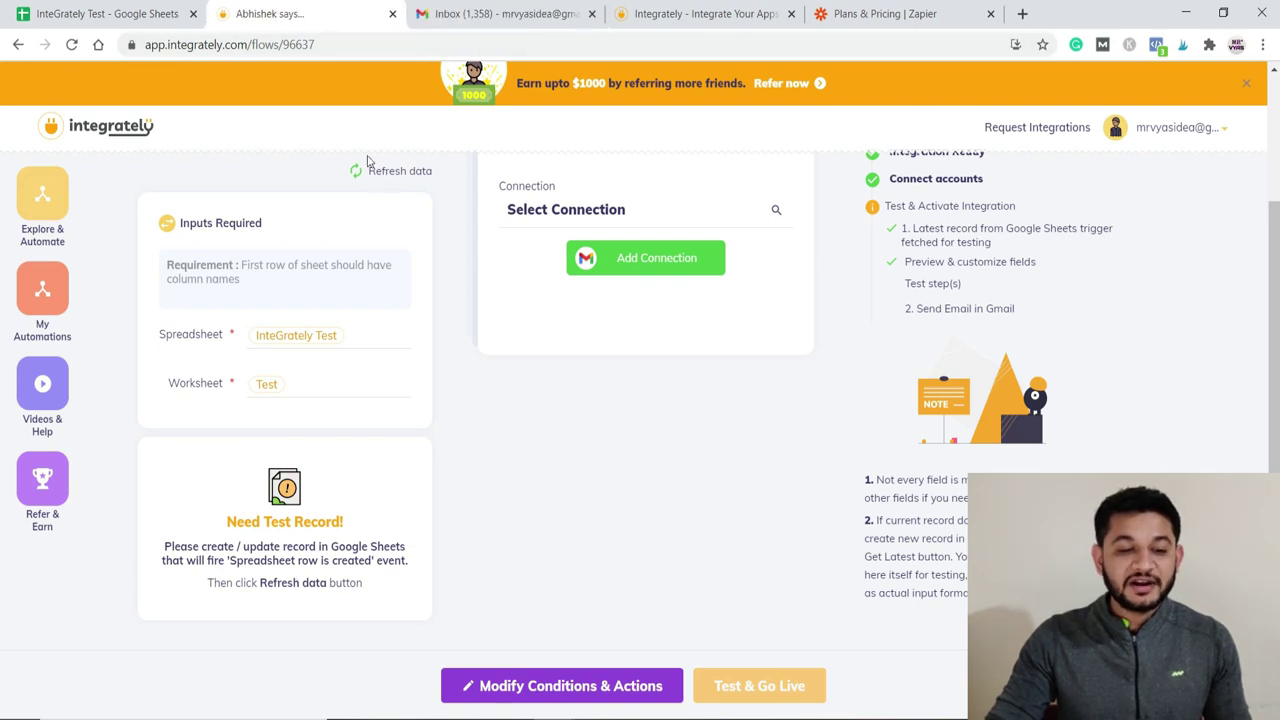
{"action": "left_click", "coordinate": [100, 14]}
Step: Type Name and Email headers in A1:B1 and a contact's name and e-mail in row 2, then return to Integrately
{"action": "double_click", "coordinate": [85, 186]}
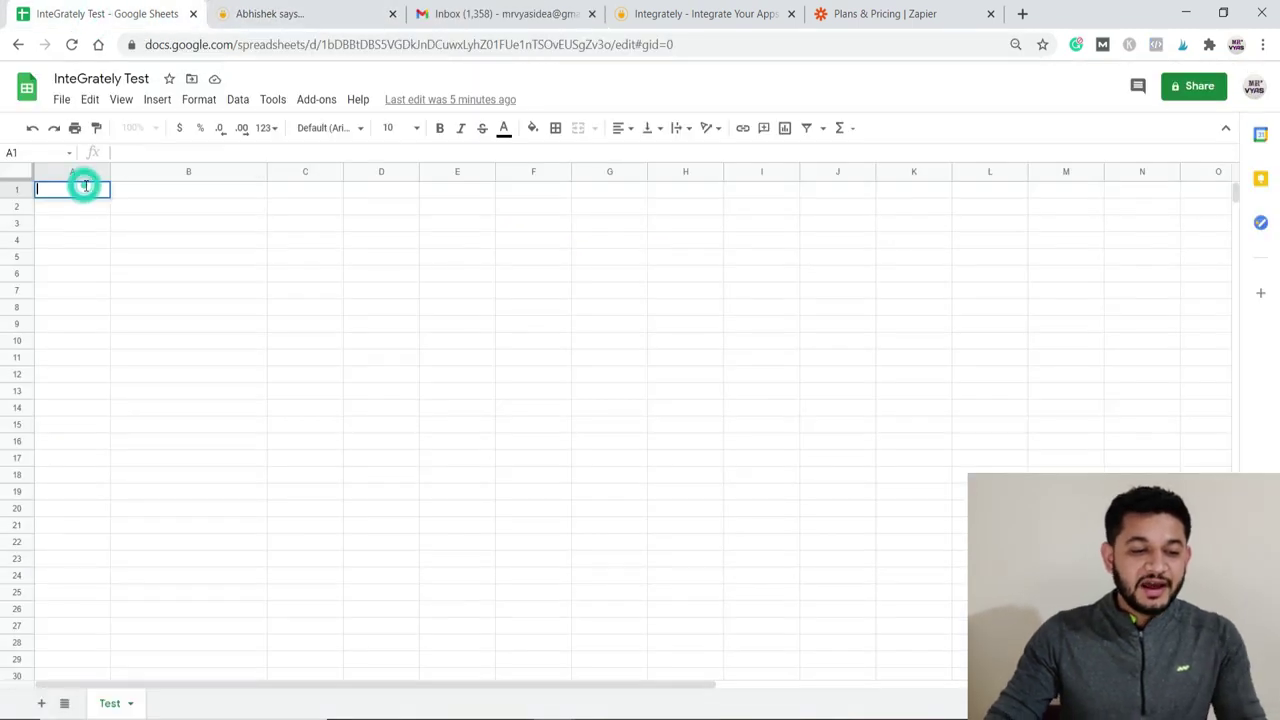
{"action": "type", "text": "Name"}
{"action": "key", "text": "Tab"}
{"action": "type", "text": "Email"}
{"action": "key", "text": "Return"}
{"action": "type", "text": "Kirtish"}
{"action": "key", "text": "Tab"}
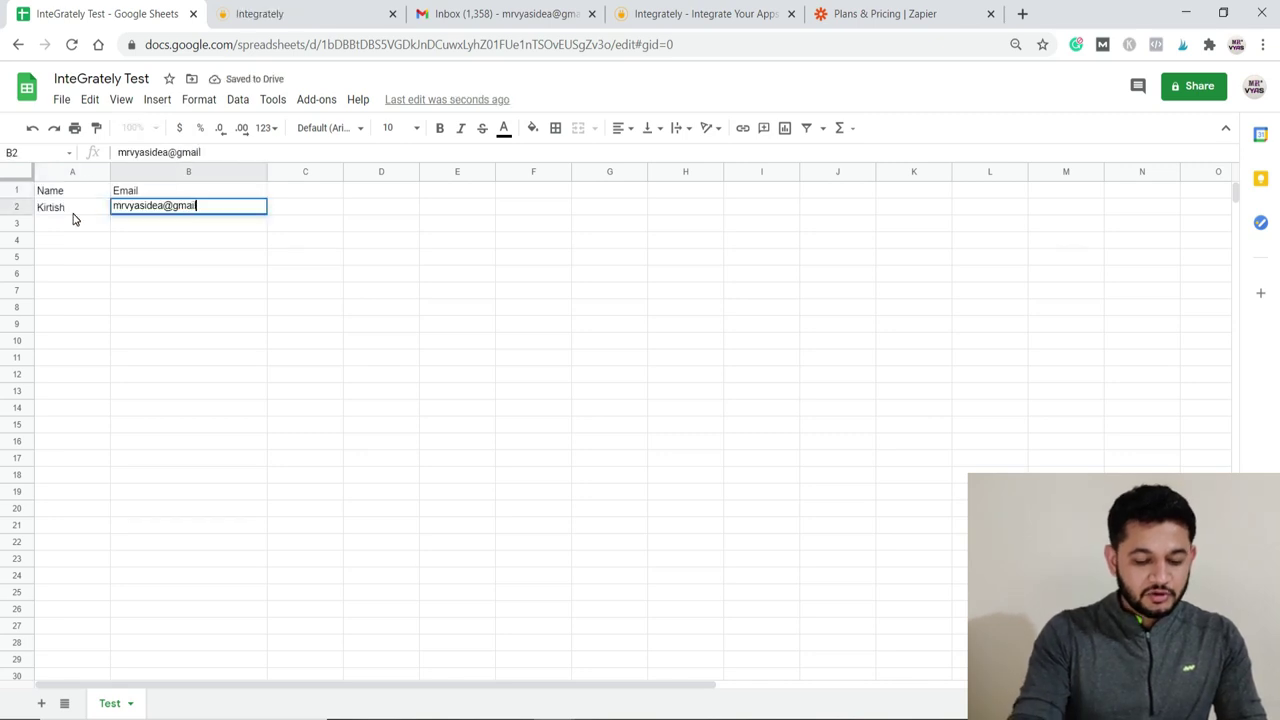
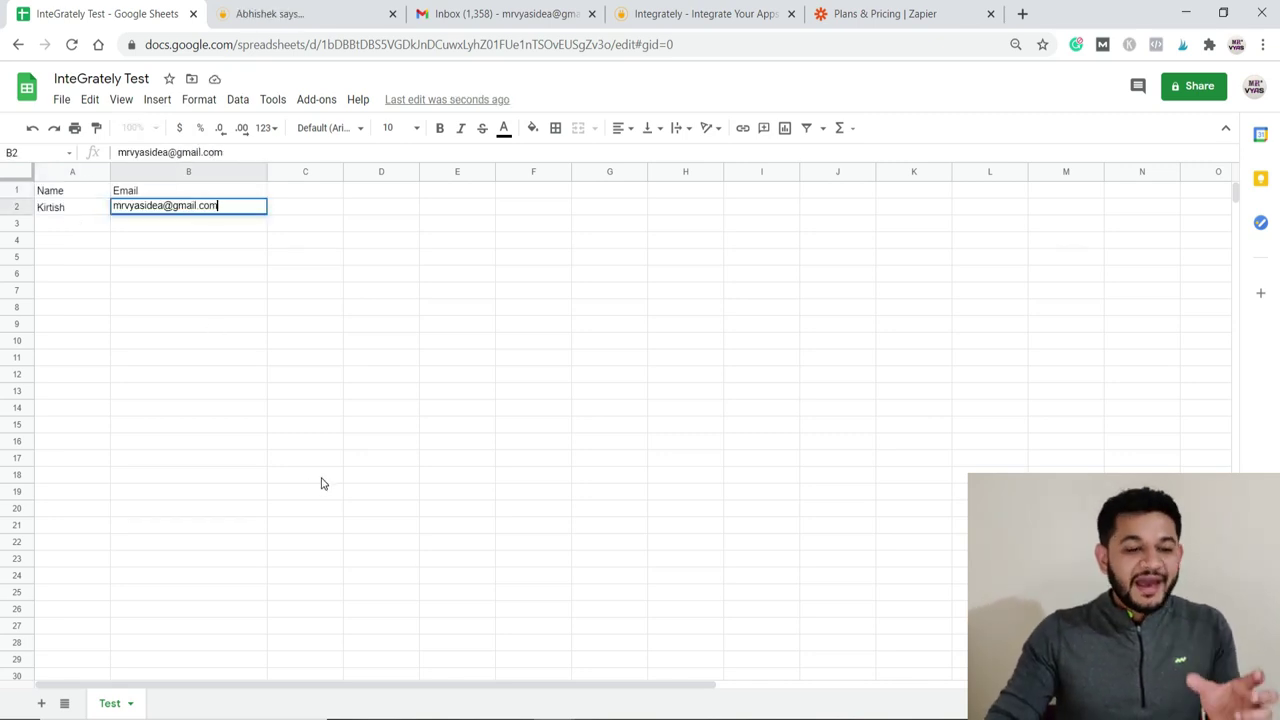
{"action": "left_click", "coordinate": [314, 475]}
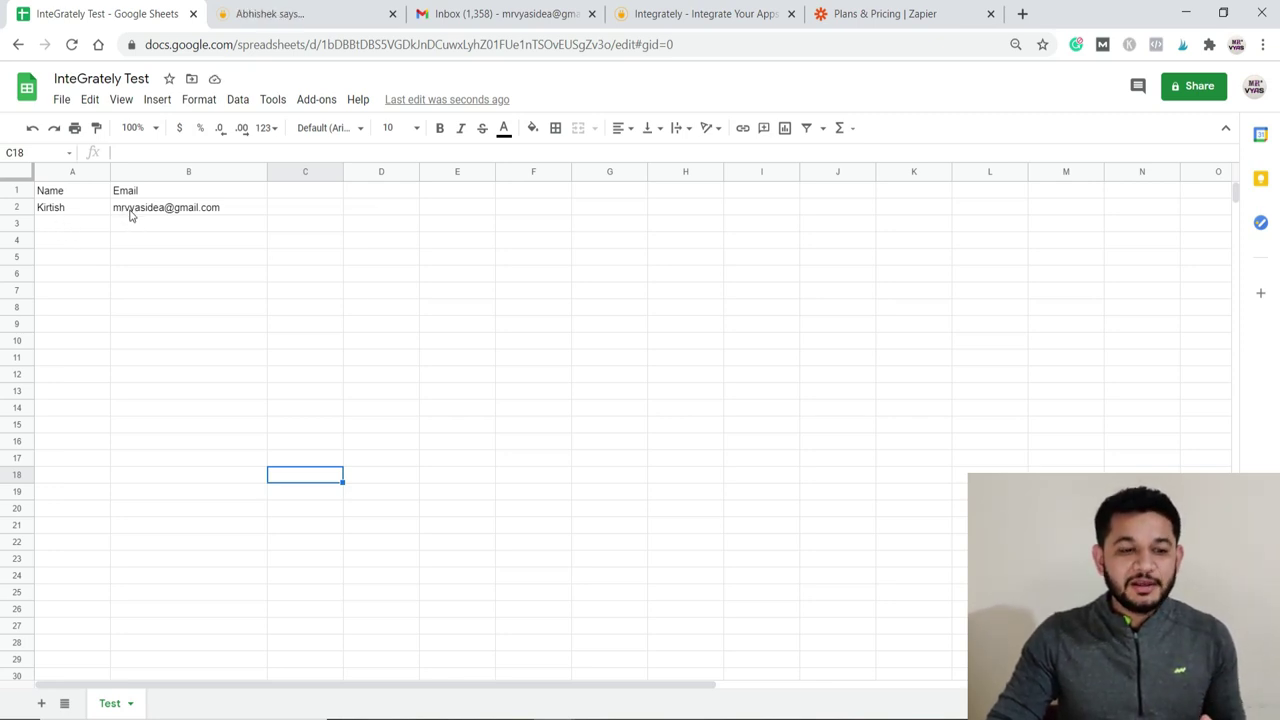
{"action": "mouse_move", "coordinate": [141, 213]}
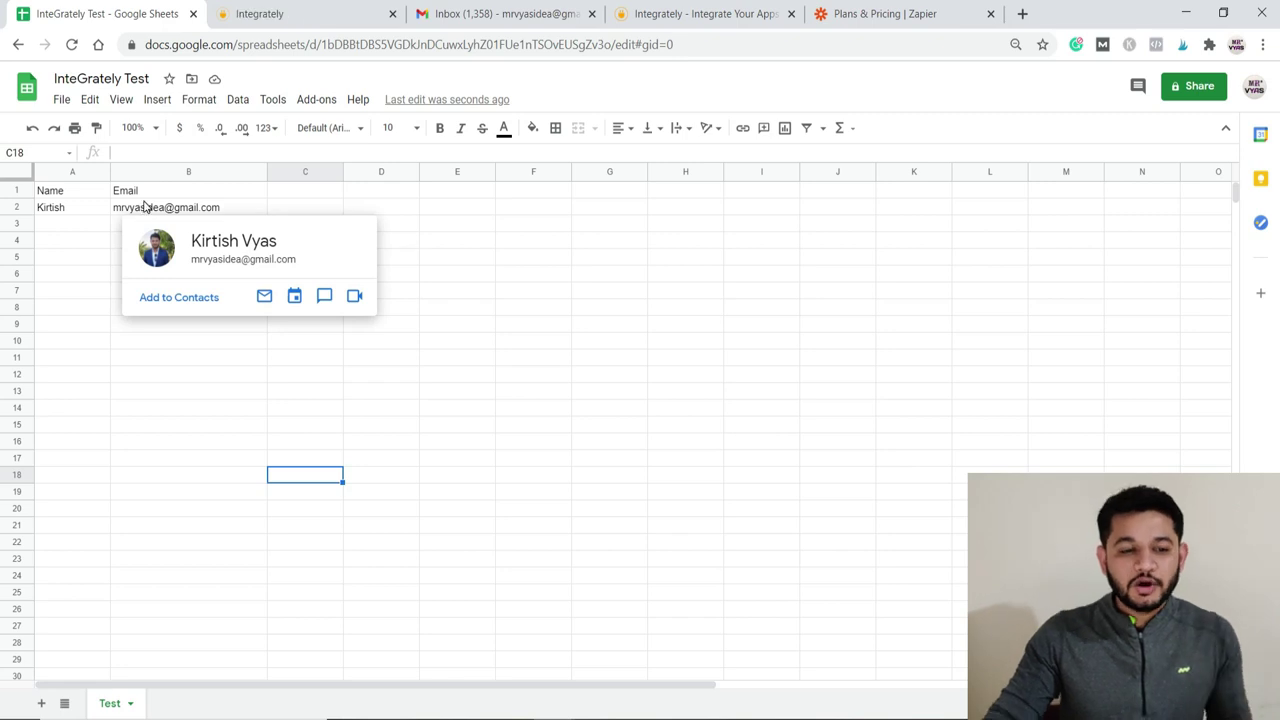
{"action": "left_click", "coordinate": [274, 14]}
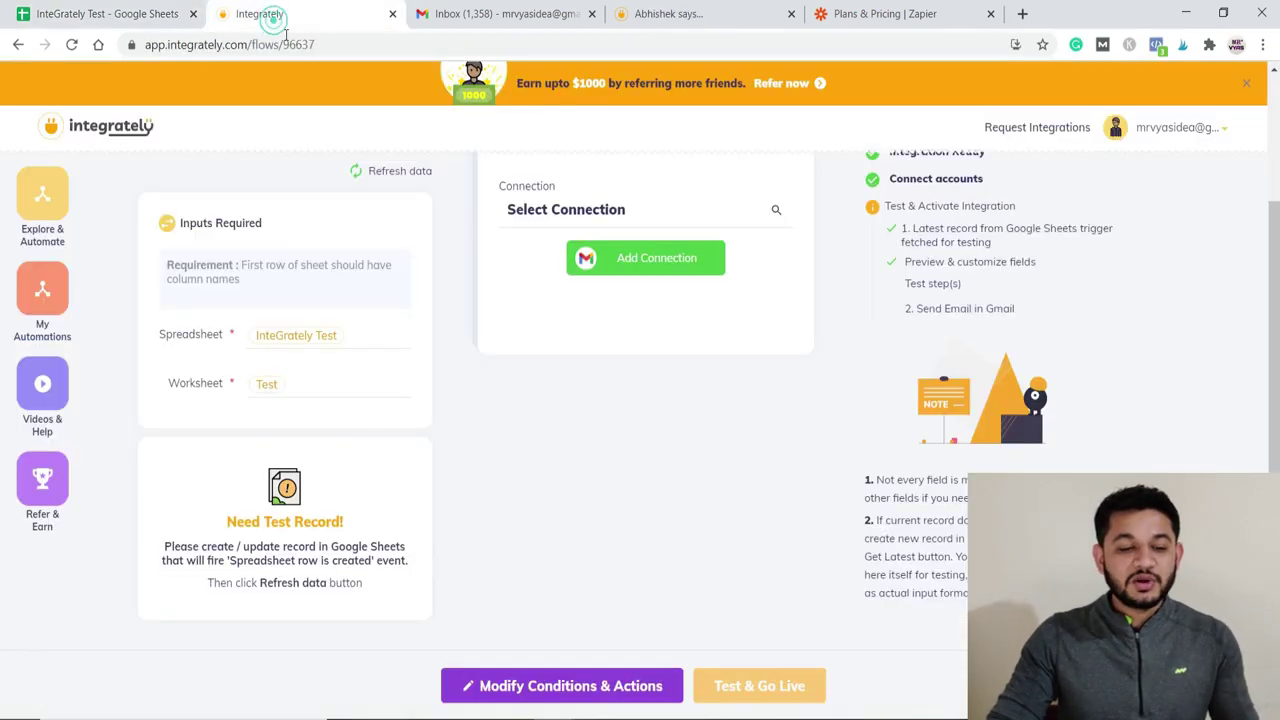
Step: Fetch row 2 of the InteGrately Test sheet as test data and inspect its Row Number, Name and Email values
{"action": "left_click", "coordinate": [360, 172]}
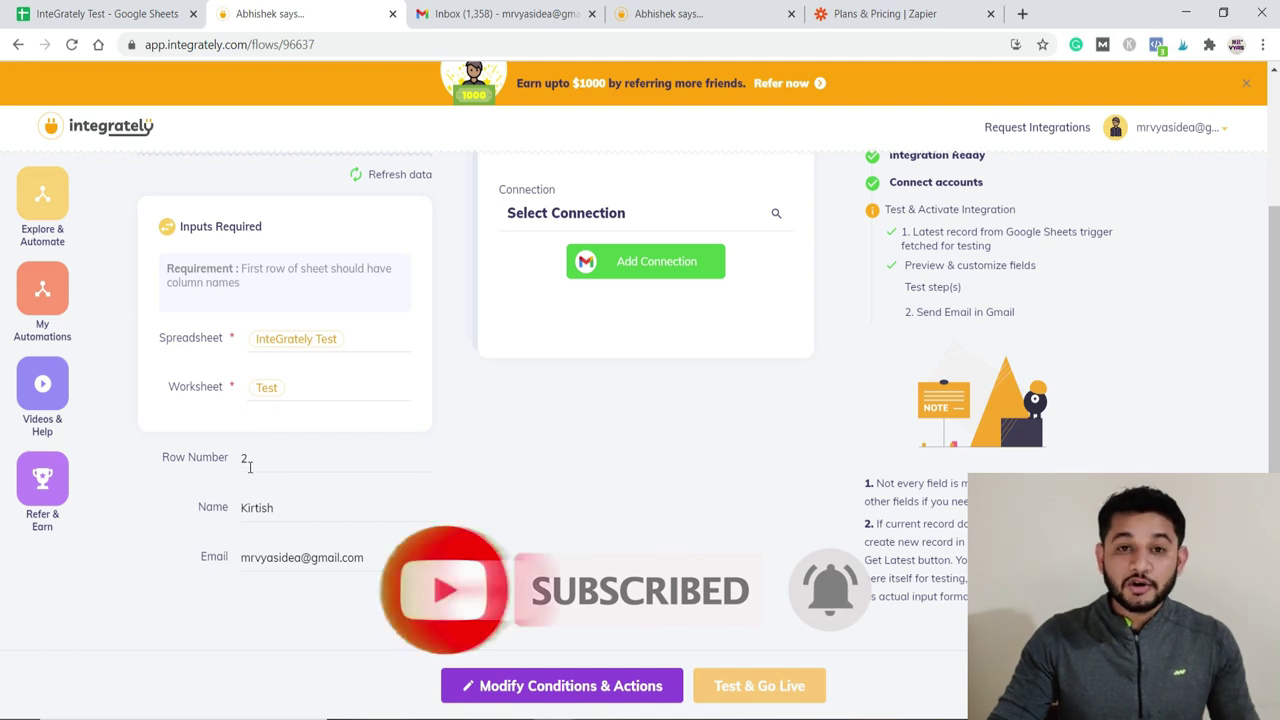
{"action": "left_click", "coordinate": [250, 458]}
{"action": "left_click", "coordinate": [277, 507]}
{"action": "left_click_drag", "start_coordinate": [280, 507], "coordinate": [240, 510]}
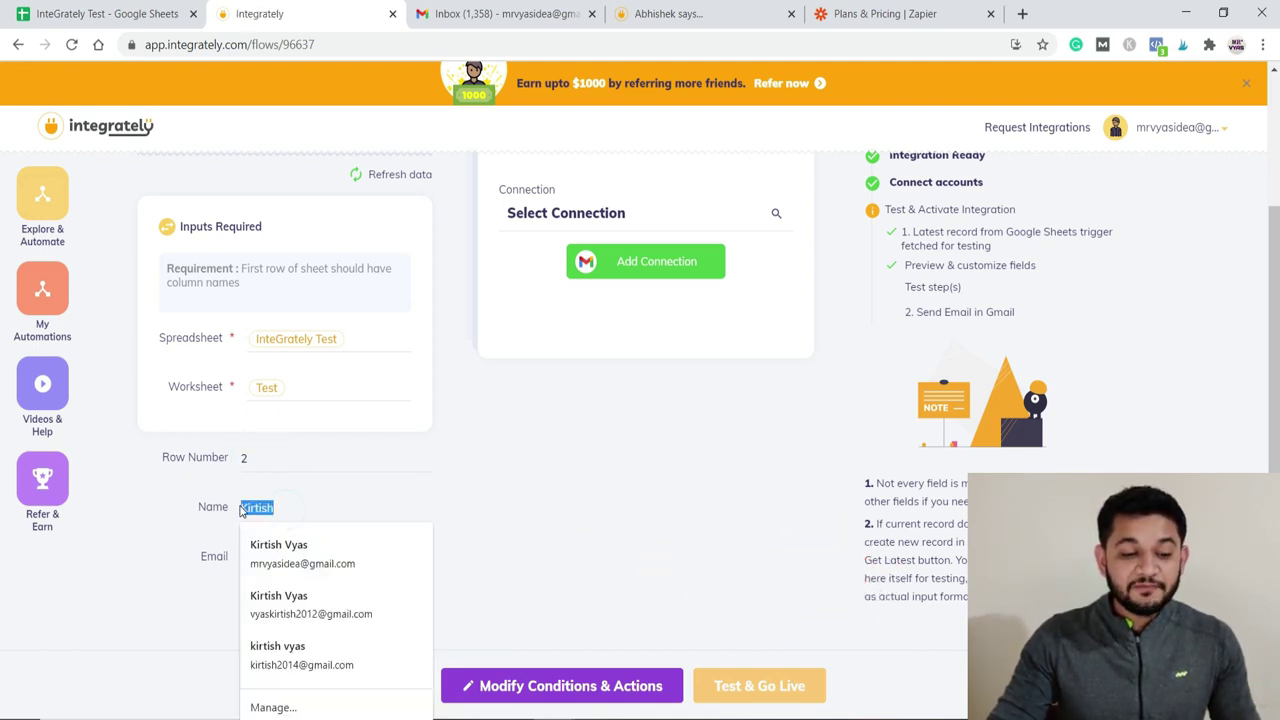
{"action": "left_click", "coordinate": [314, 558]}
{"action": "left_click", "coordinate": [368, 557]}
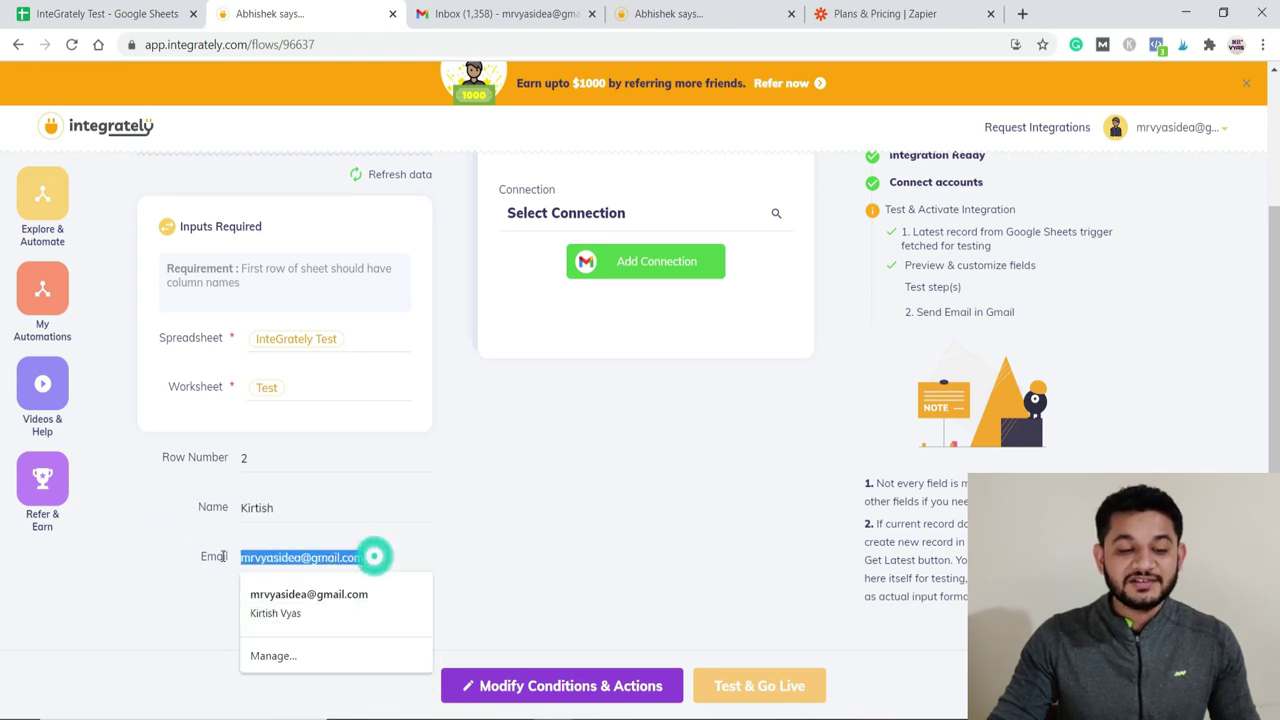
Step: Compare the fetched data with row 2 in the spreadsheet, then select the fetched email value in the flow
{"action": "left_click", "coordinate": [87, 14]}
{"action": "left_click", "coordinate": [49, 207]}
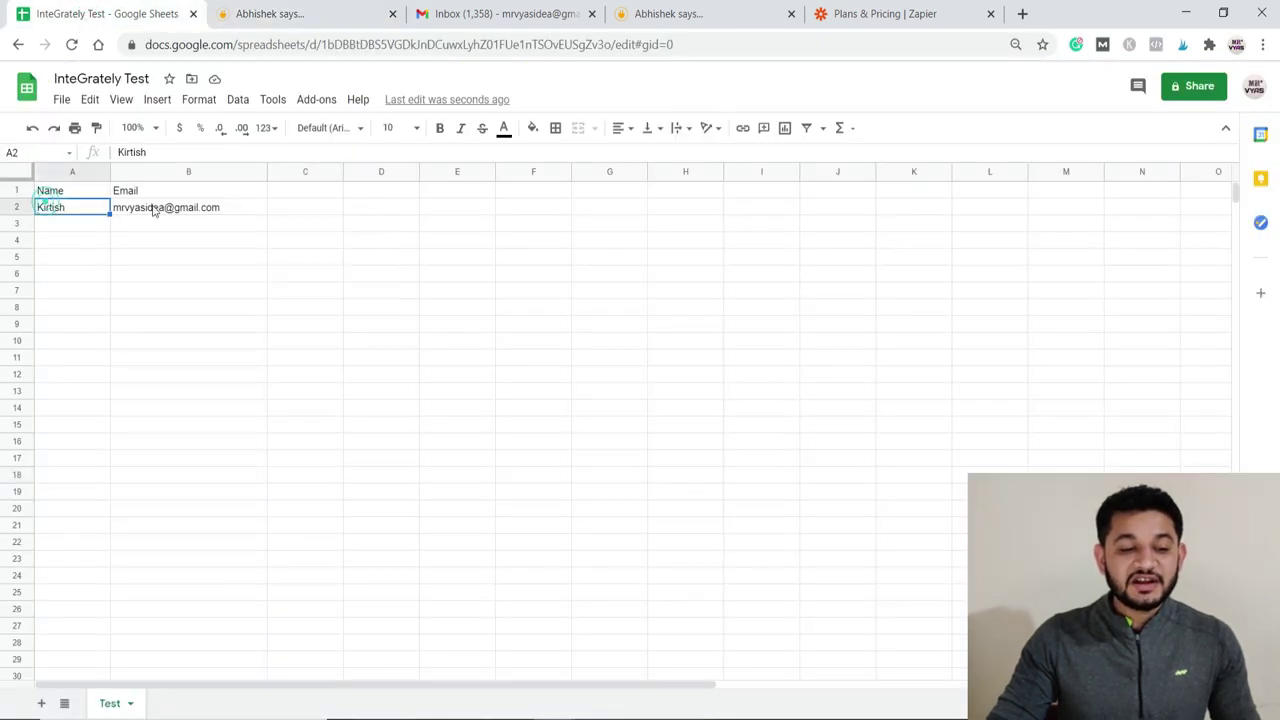
{"action": "left_click", "coordinate": [152, 208]}
{"action": "left_click", "coordinate": [285, 14]}
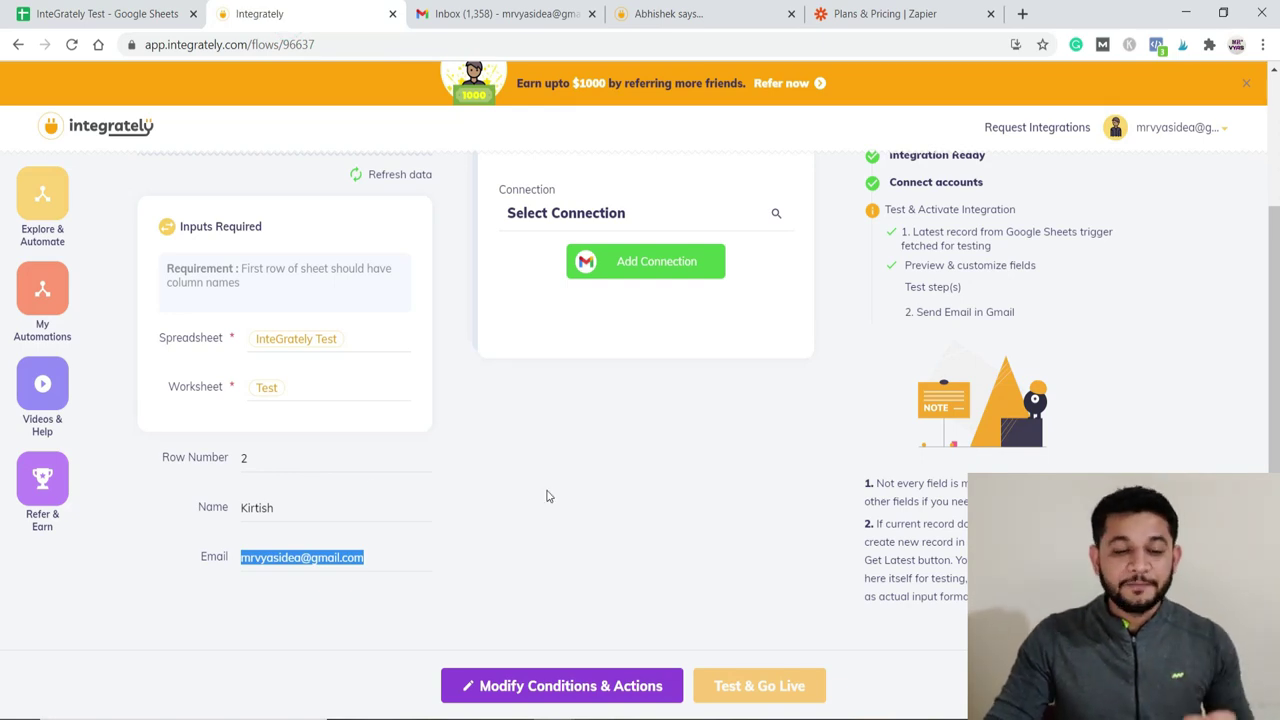
{"action": "scroll", "coordinate": [550, 500], "scroll_direction": "up", "scroll_amount": 2}
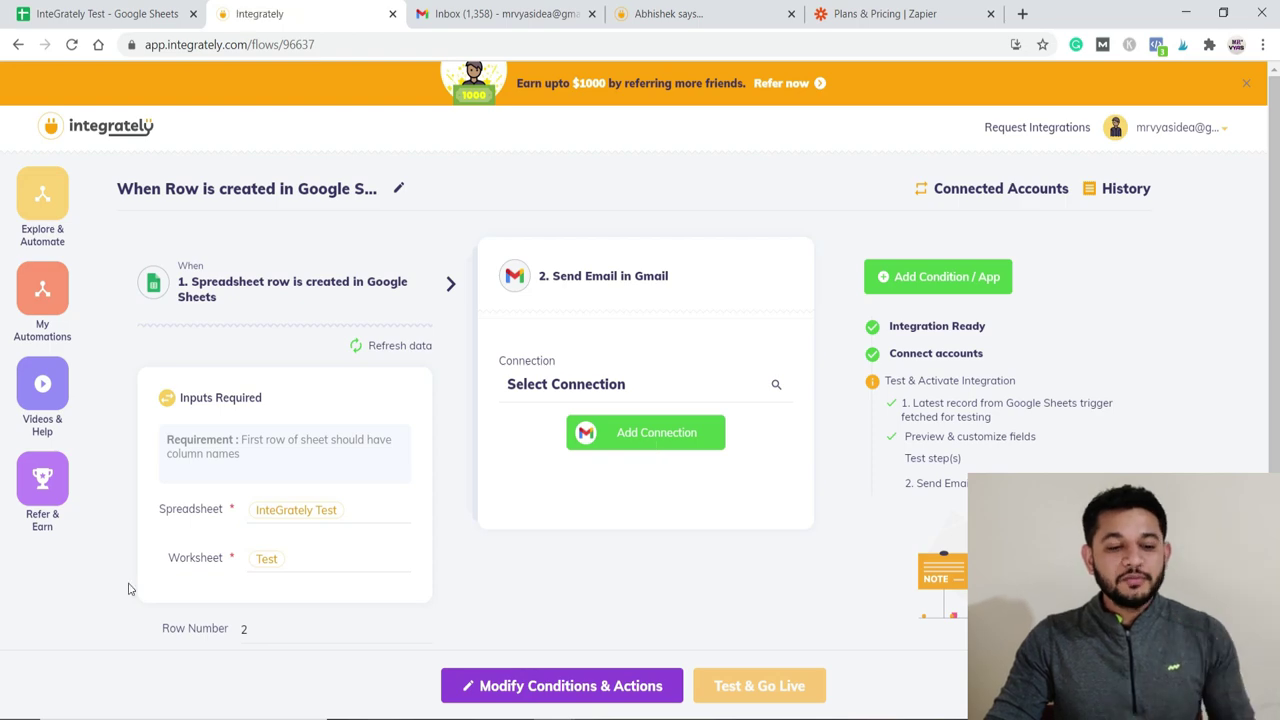
{"action": "scroll", "coordinate": [130, 588], "scroll_direction": "down", "scroll_amount": 2}
{"action": "triple_click", "coordinate": [300, 558]}
Step: Add a Gmail connection, choose the Google account and allow Integrately access to it
{"action": "left_click", "coordinate": [621, 272]}
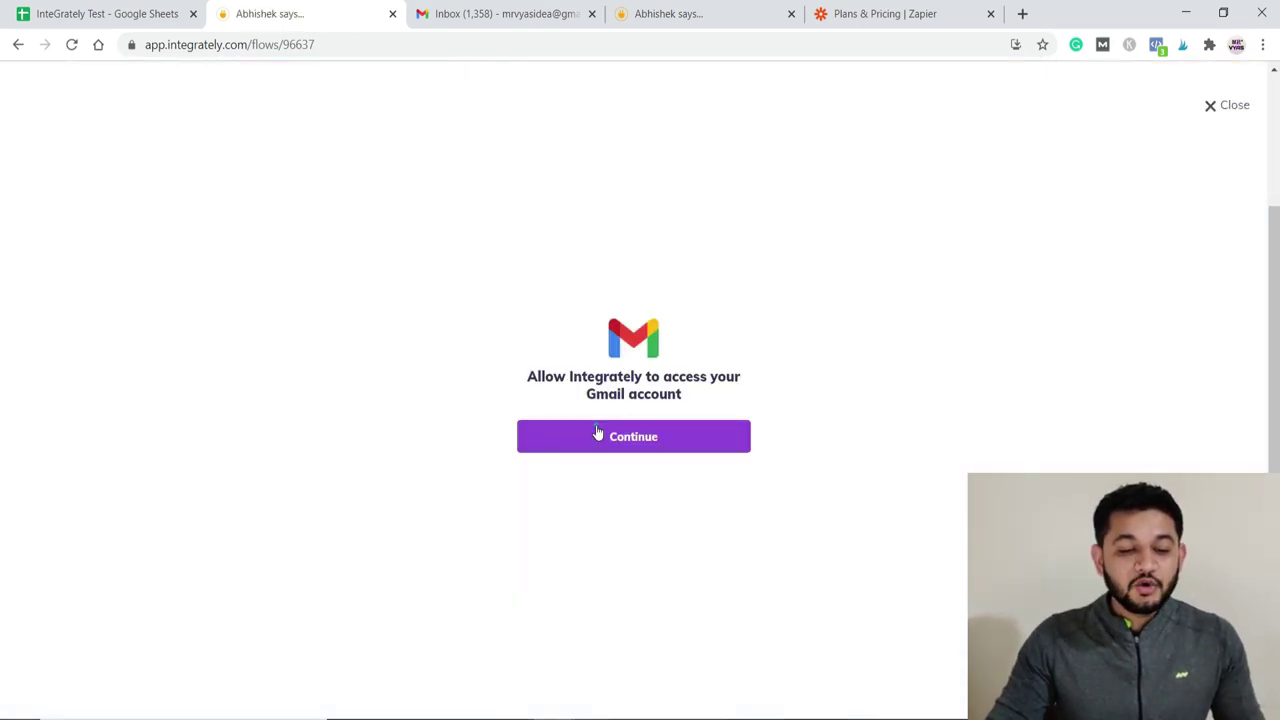
{"action": "left_click", "coordinate": [598, 432]}
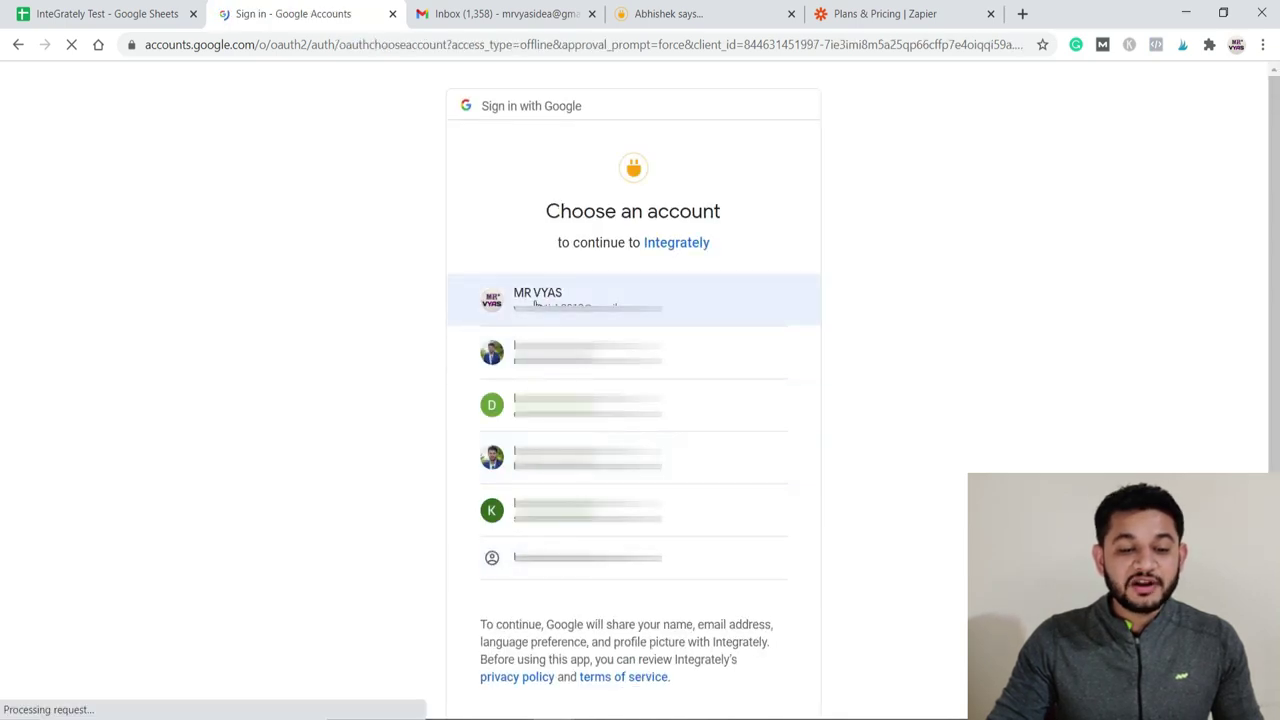
{"action": "left_click", "coordinate": [545, 302]}
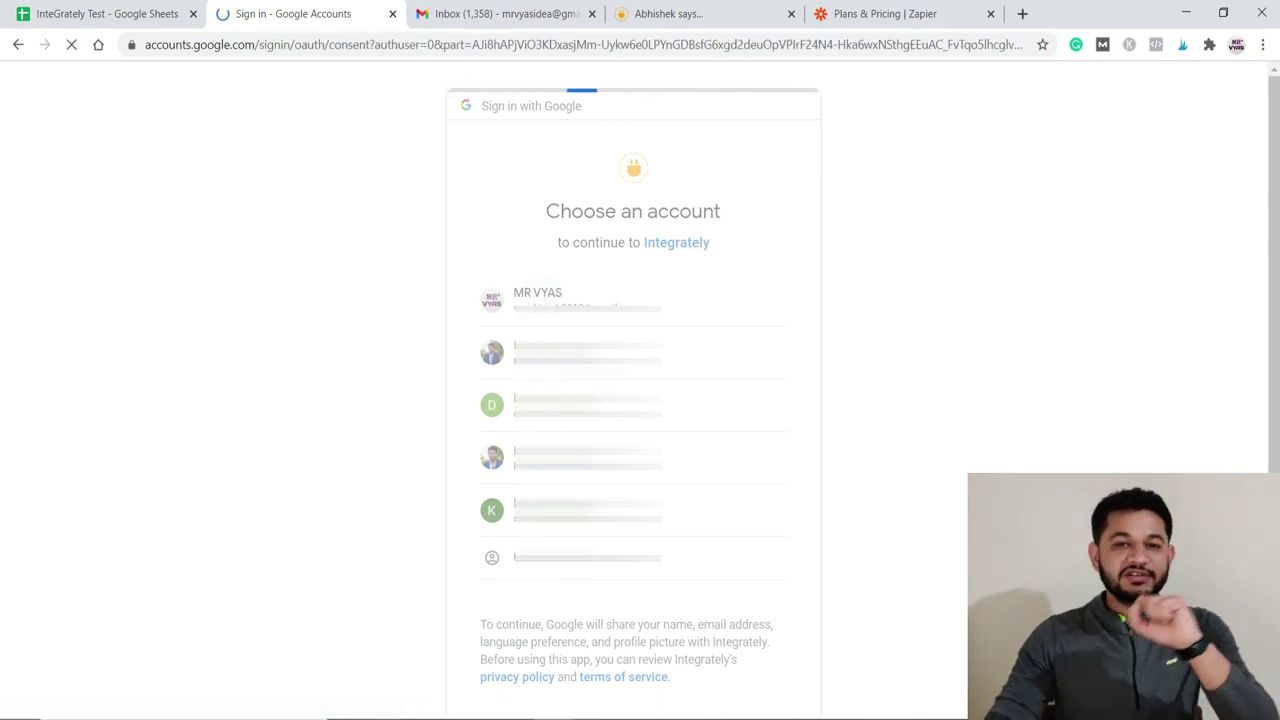
{"action": "left_click", "coordinate": [730, 596]}
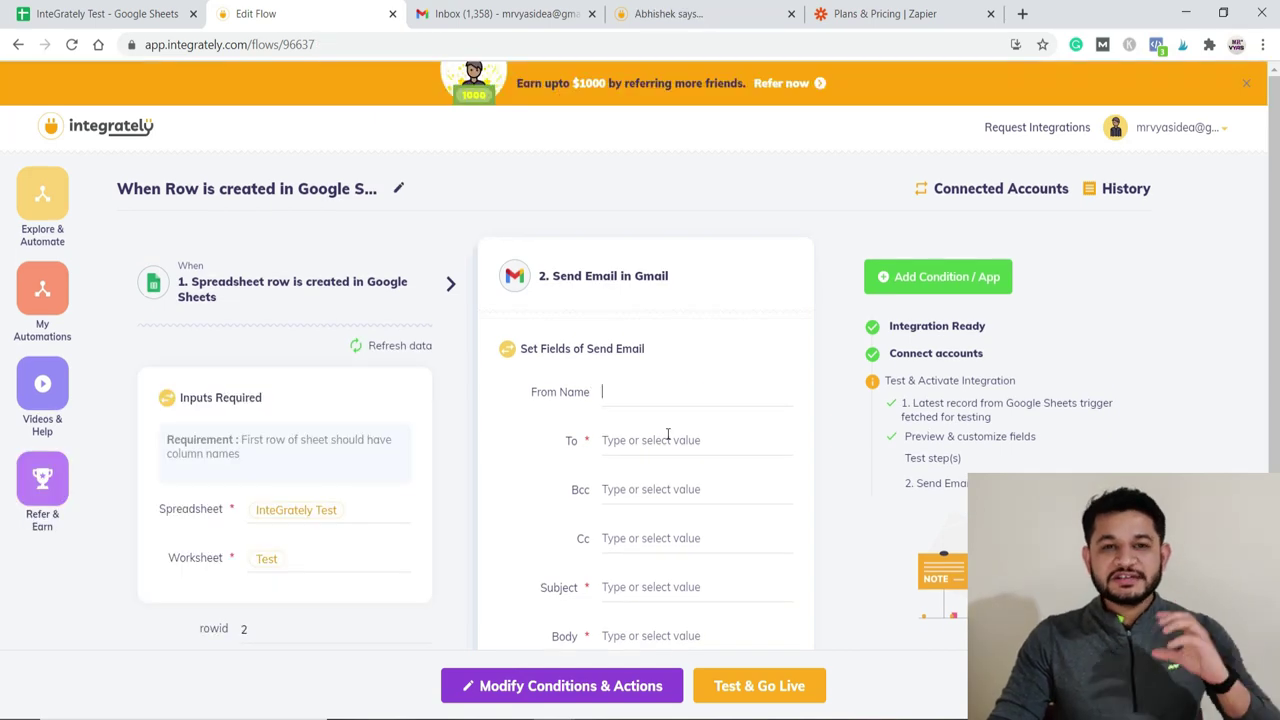
Step: Enter the sender's name as From Name and map To to the sheet's Email value
{"action": "scroll", "coordinate": [664, 400], "scroll_direction": "down", "scroll_amount": 2}
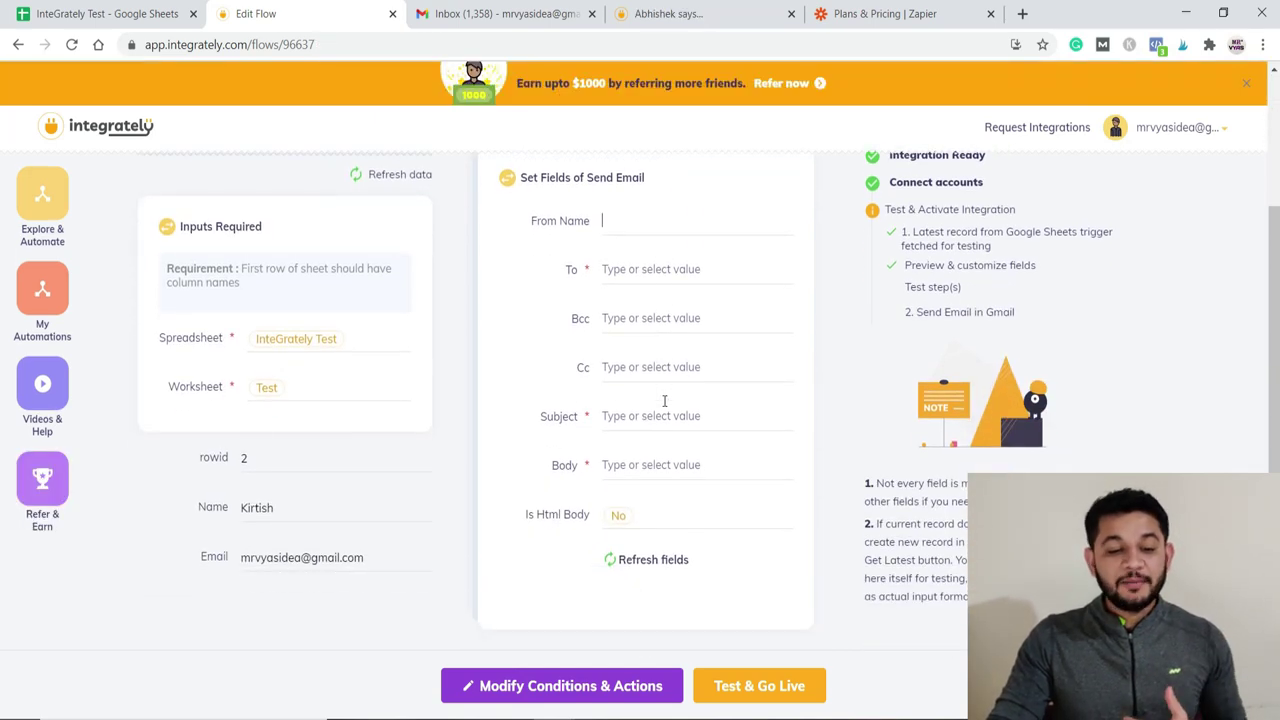
{"action": "scroll", "coordinate": [664, 405], "scroll_direction": "up", "scroll_amount": 1}
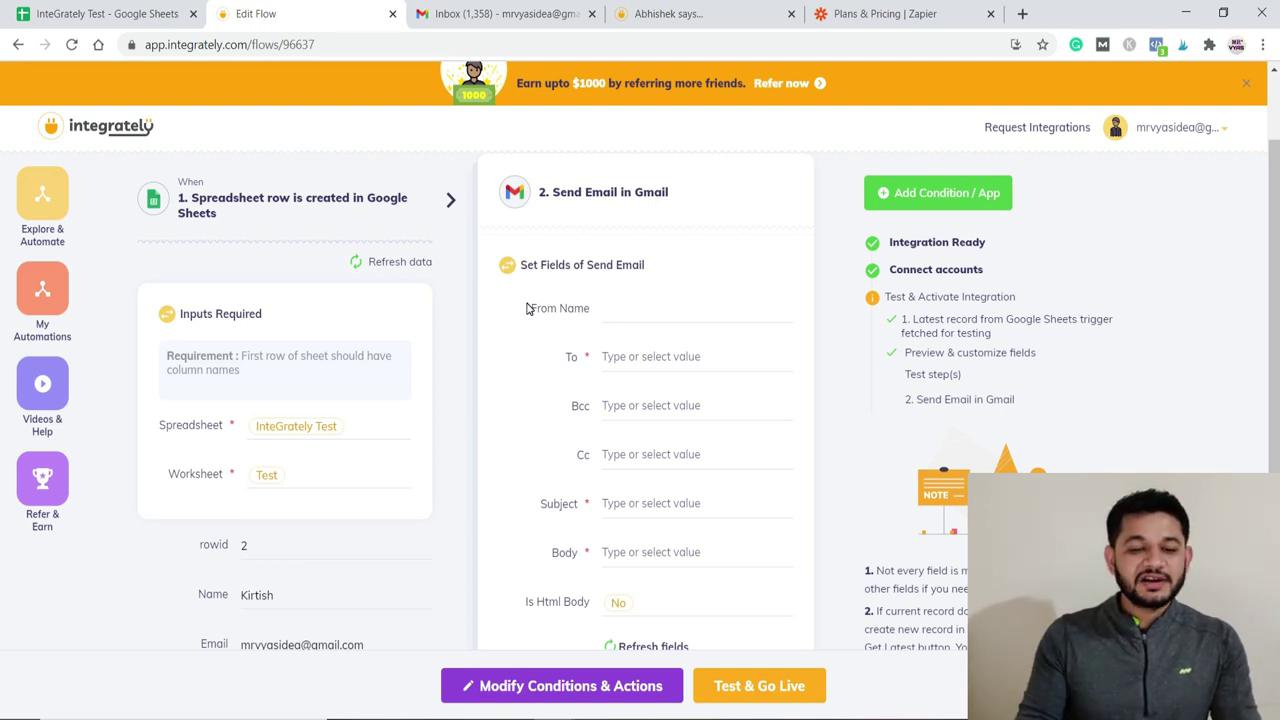
{"action": "type", "text": "Kirtish"}
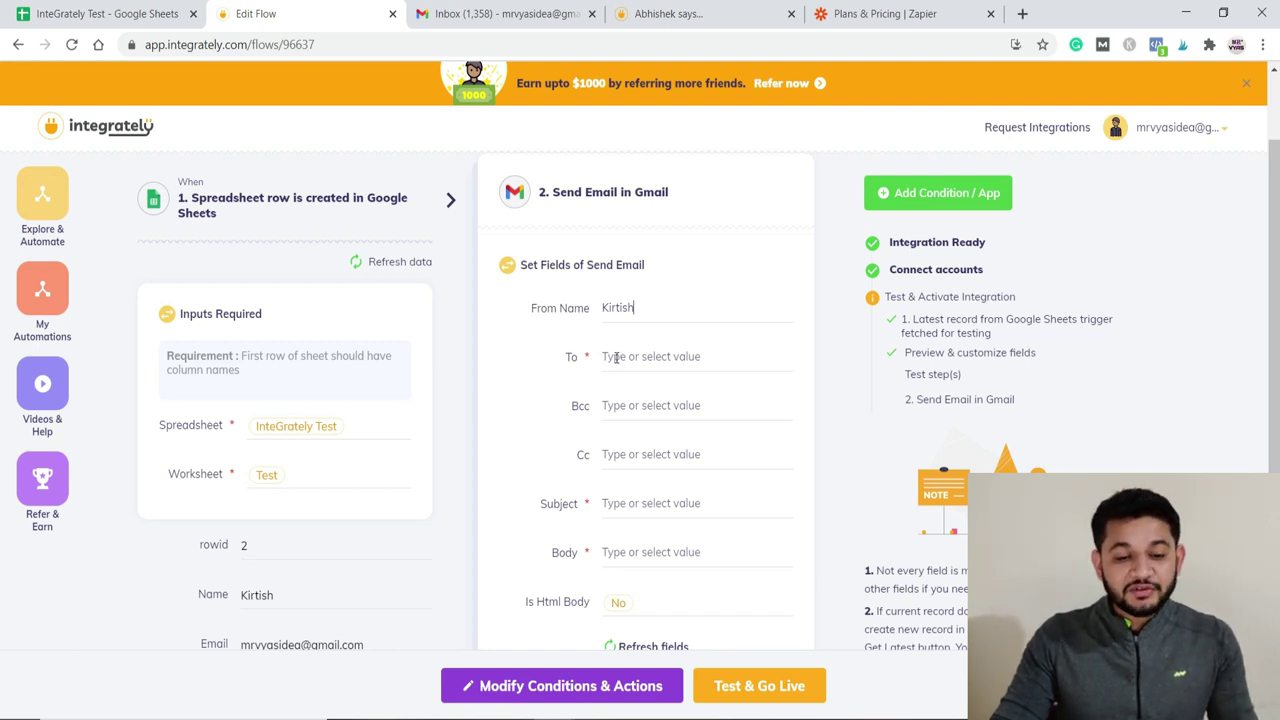
{"action": "left_click", "coordinate": [614, 357]}
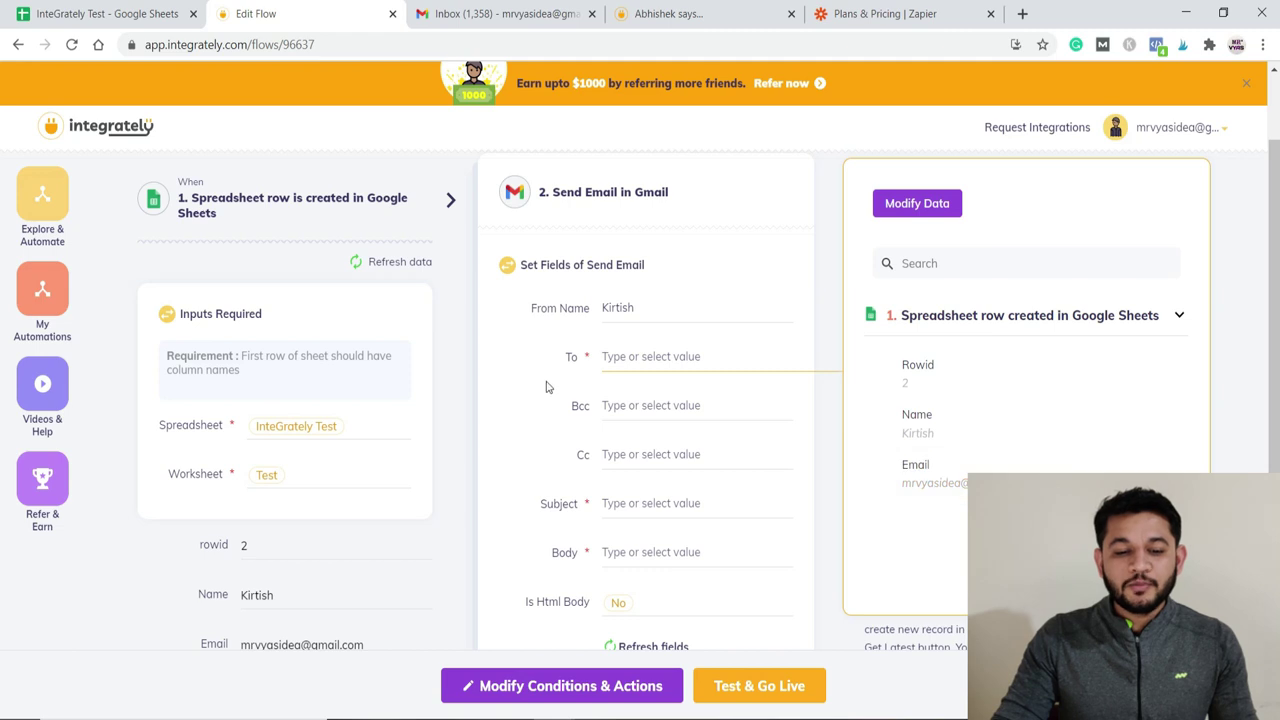
{"action": "left_click", "coordinate": [928, 483]}
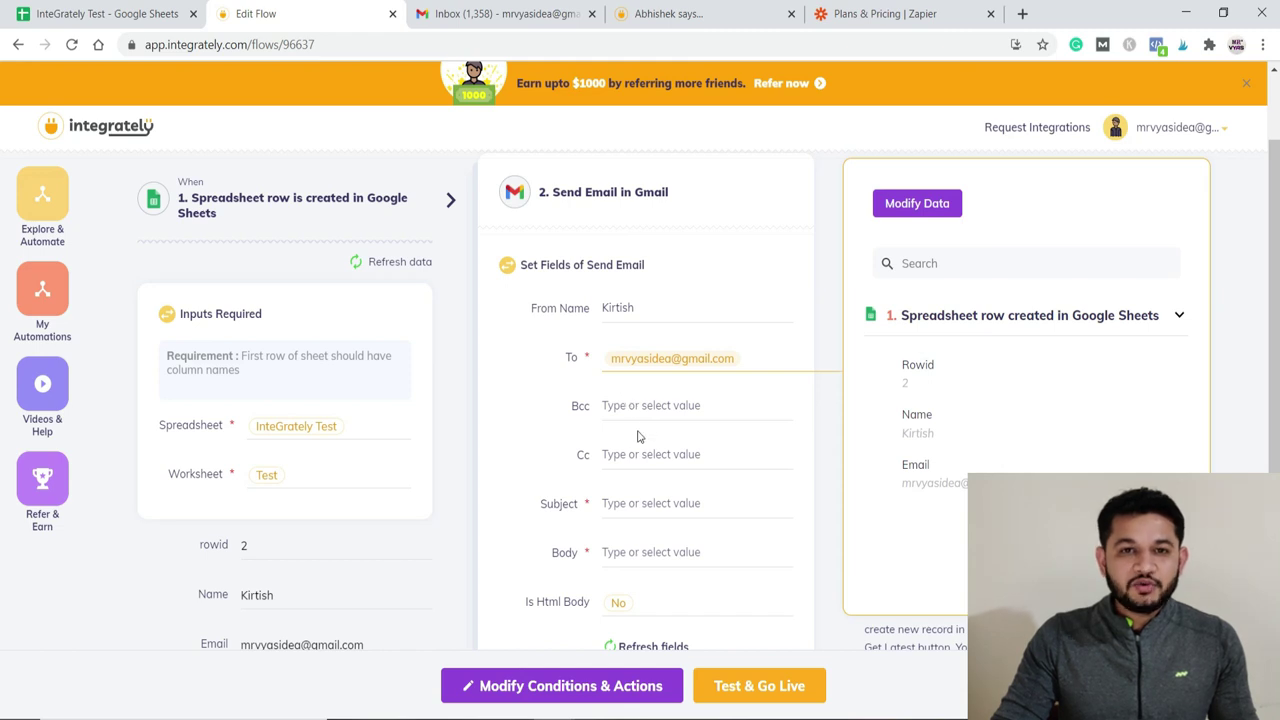
Step: Set subject 'Test Integrately' and body 'Hi Khis message is coming from Integrately', then test and go live
{"action": "left_click", "coordinate": [616, 505]}
{"action": "type", "text": "Test Integrately"}
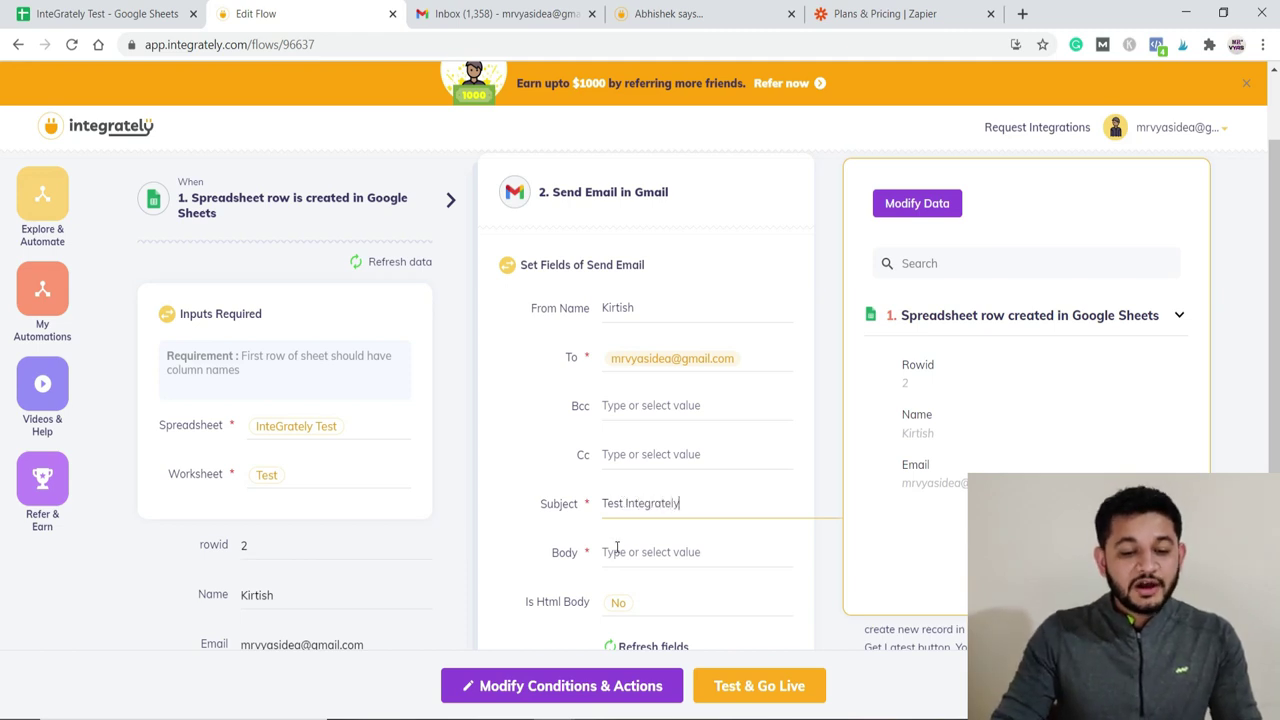
{"action": "left_click", "coordinate": [617, 549]}
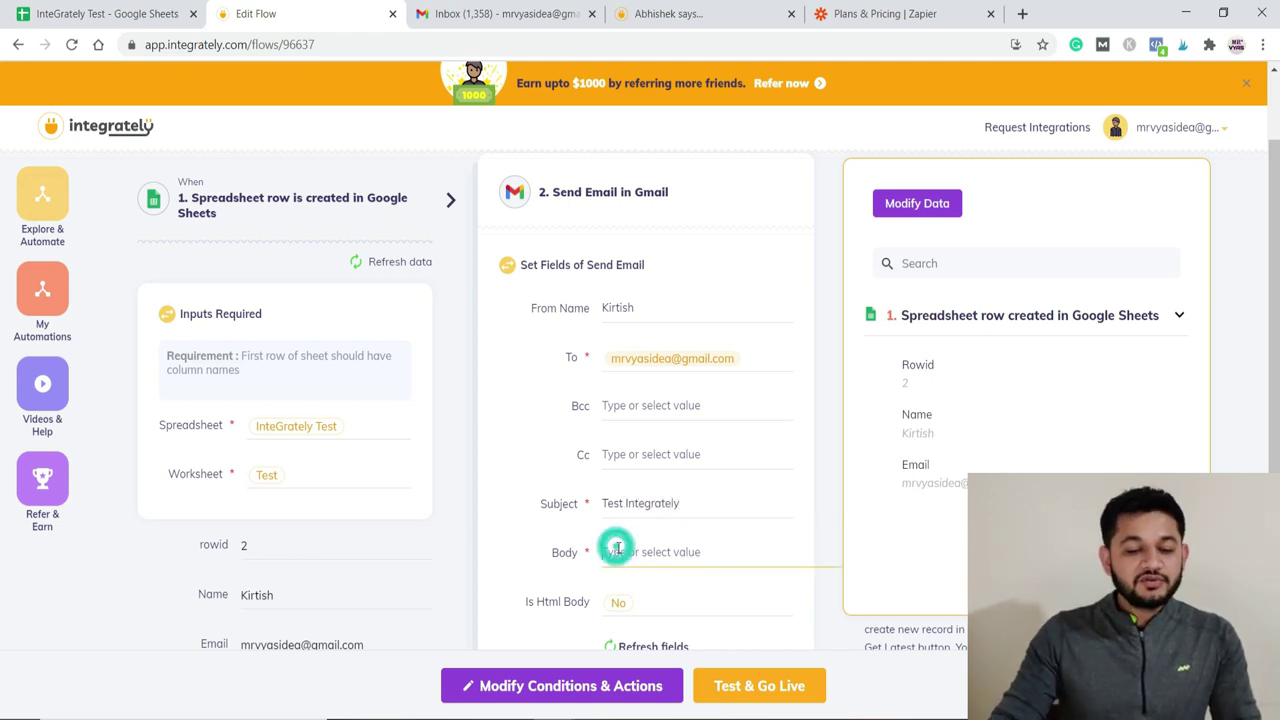
{"action": "type", "text": "Hi K"}
{"action": "type", "text": "his messa"}
{"action": "type", "text": "ge is coming from "}
{"action": "type", "text": "Integrately"}
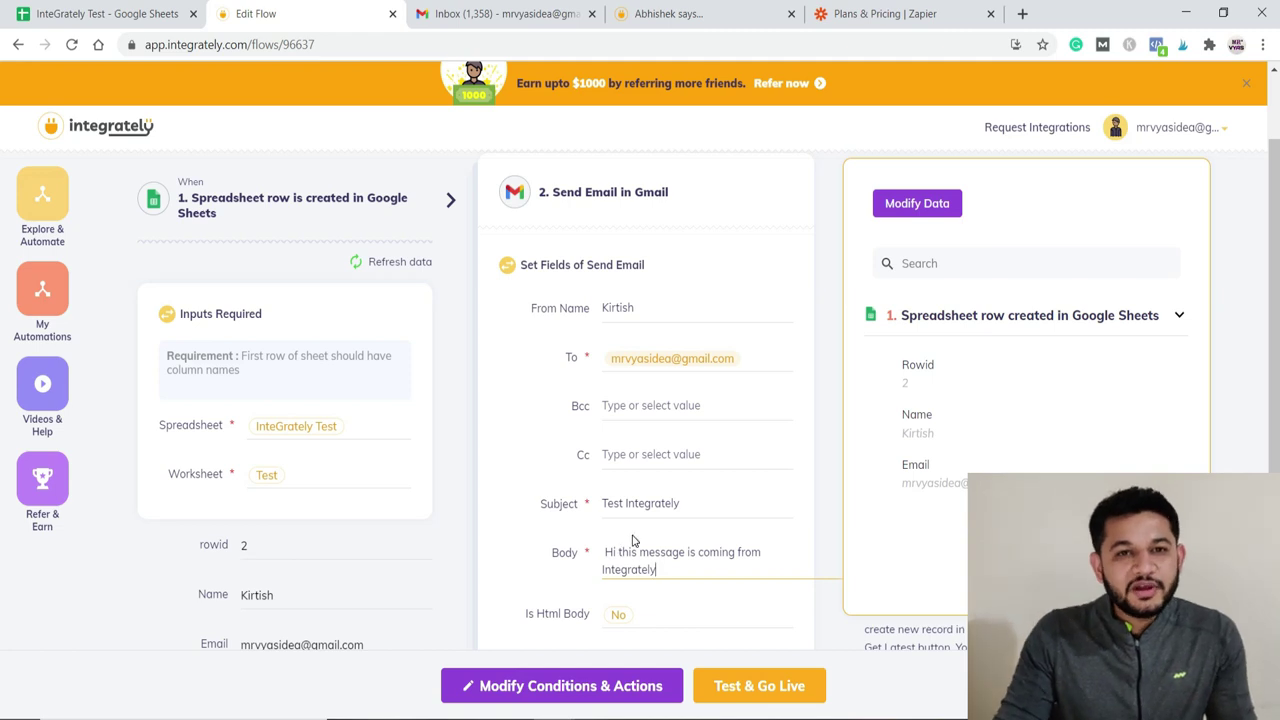
{"action": "scroll", "coordinate": [635, 545], "scroll_direction": "down", "scroll_amount": 1}
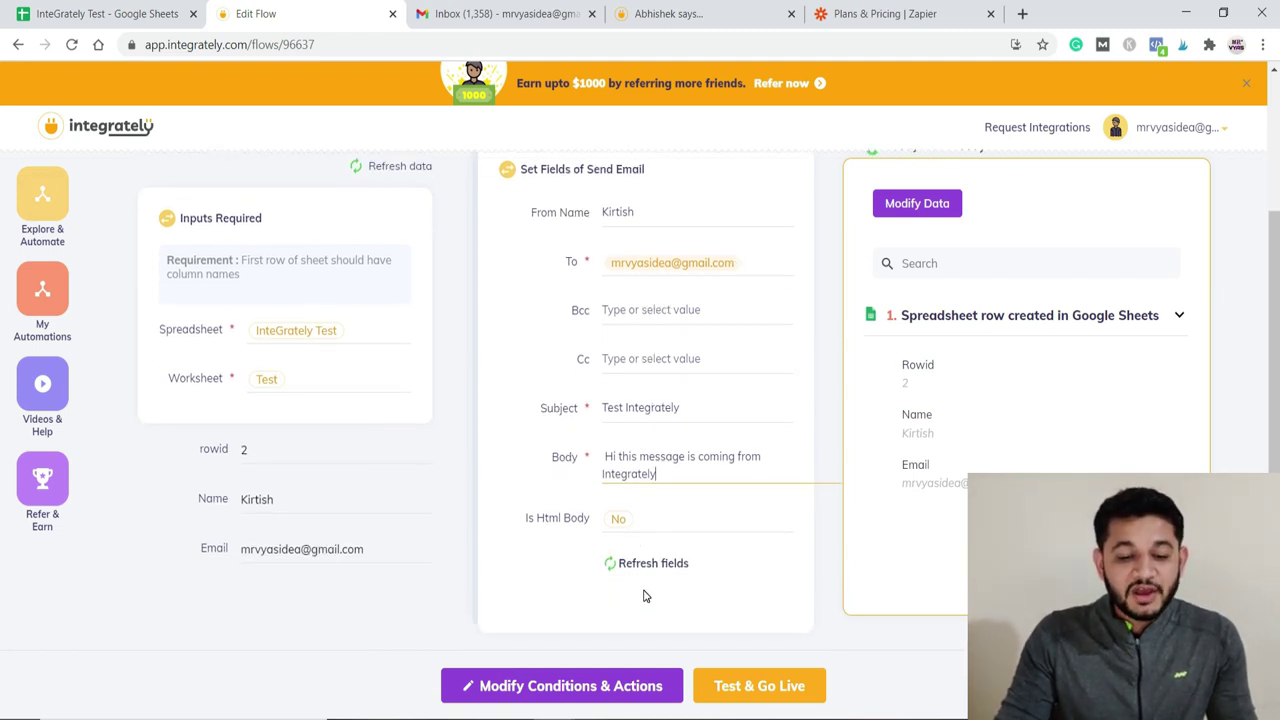
{"action": "left_click", "coordinate": [745, 698]}
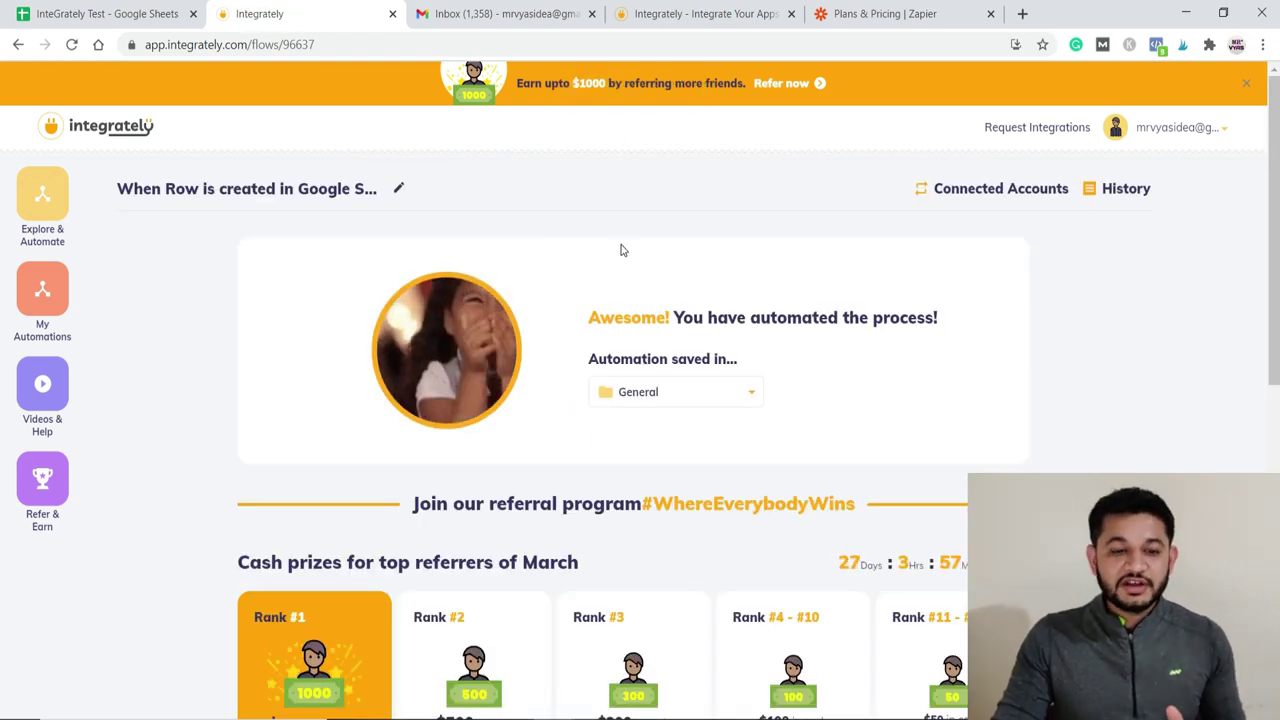
Step: Switch to the Gmail inbox to look for the test email
{"action": "left_click", "coordinate": [470, 14]}
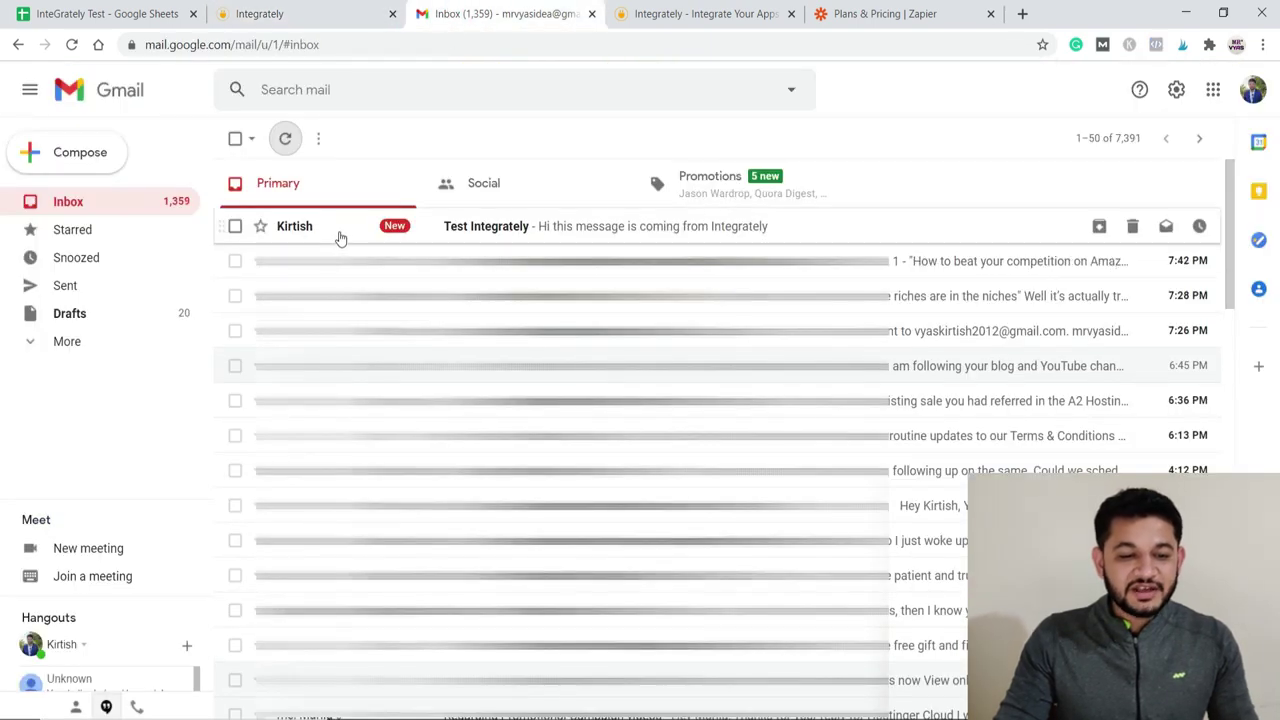
Step: Open the Test Integrately email and highlight its body sentence
{"action": "left_click", "coordinate": [470, 232]}
{"action": "left_click_drag", "start_coordinate": [290, 276], "coordinate": [458, 277]}
{"action": "left_click", "coordinate": [521, 285]}
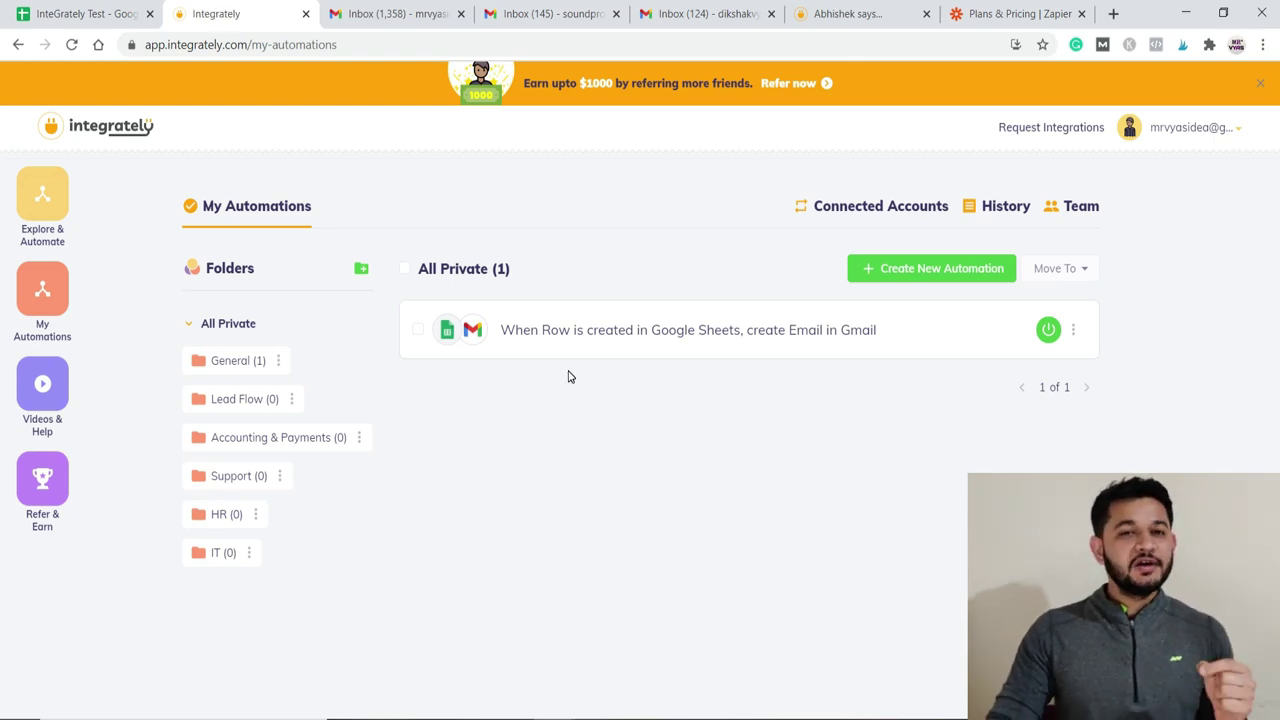
Step: Type the second contact's name in A3 and paste their email address into B3
{"action": "left_click", "coordinate": [82, 14]}
{"action": "left_click", "coordinate": [72, 223]}
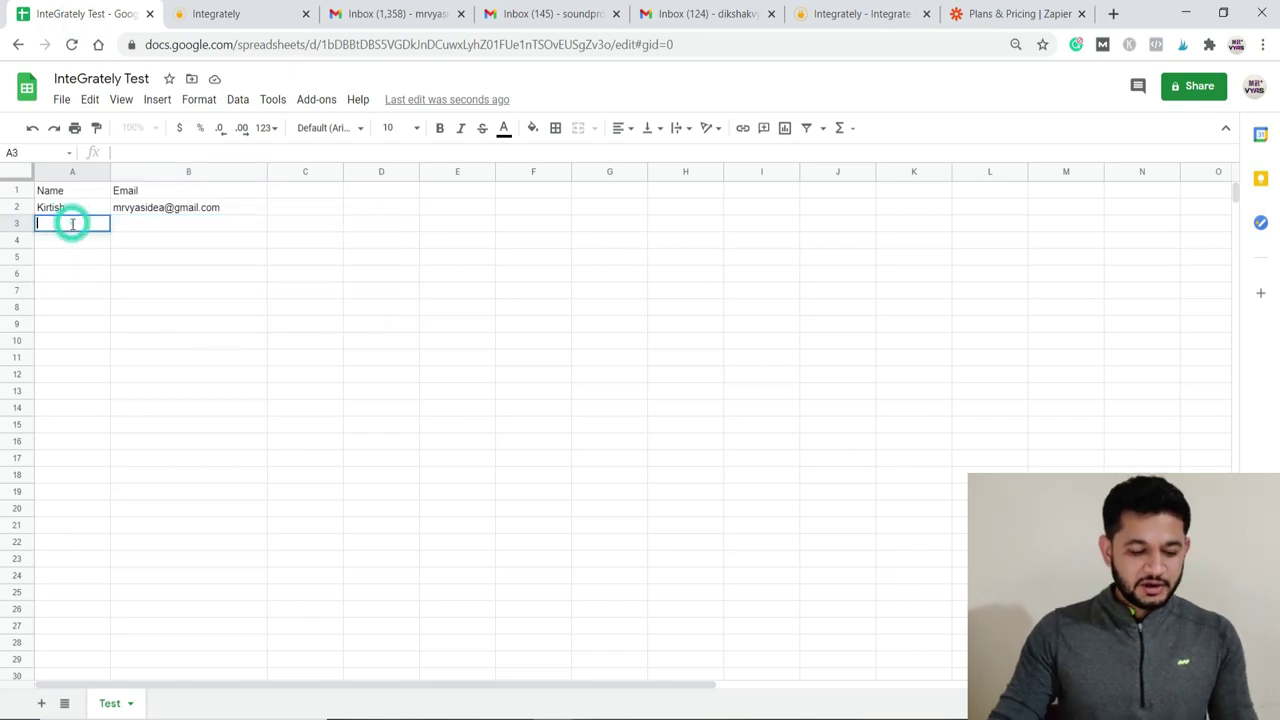
{"action": "double_click", "coordinate": [72, 223]}
{"action": "type", "text": "Vyas"}
{"action": "key", "text": "Tab"}
{"action": "key", "text": "ctrl+v"}
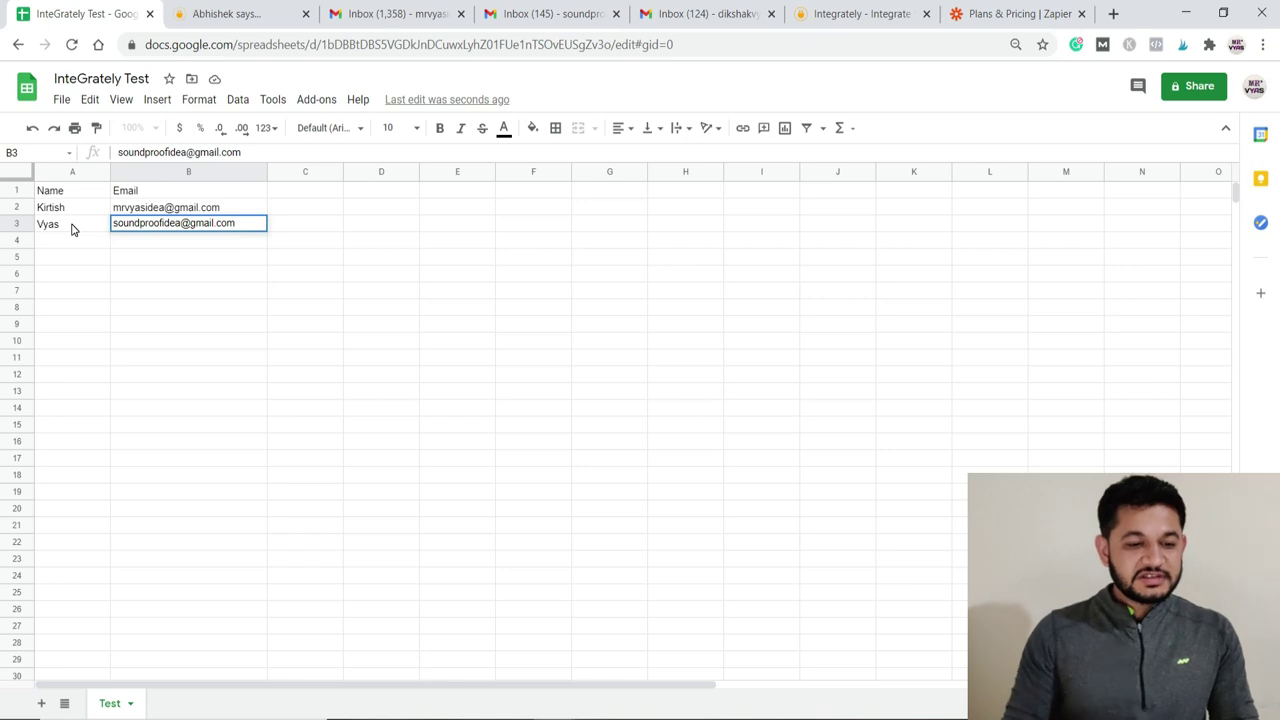
{"action": "key", "text": "Tab"}
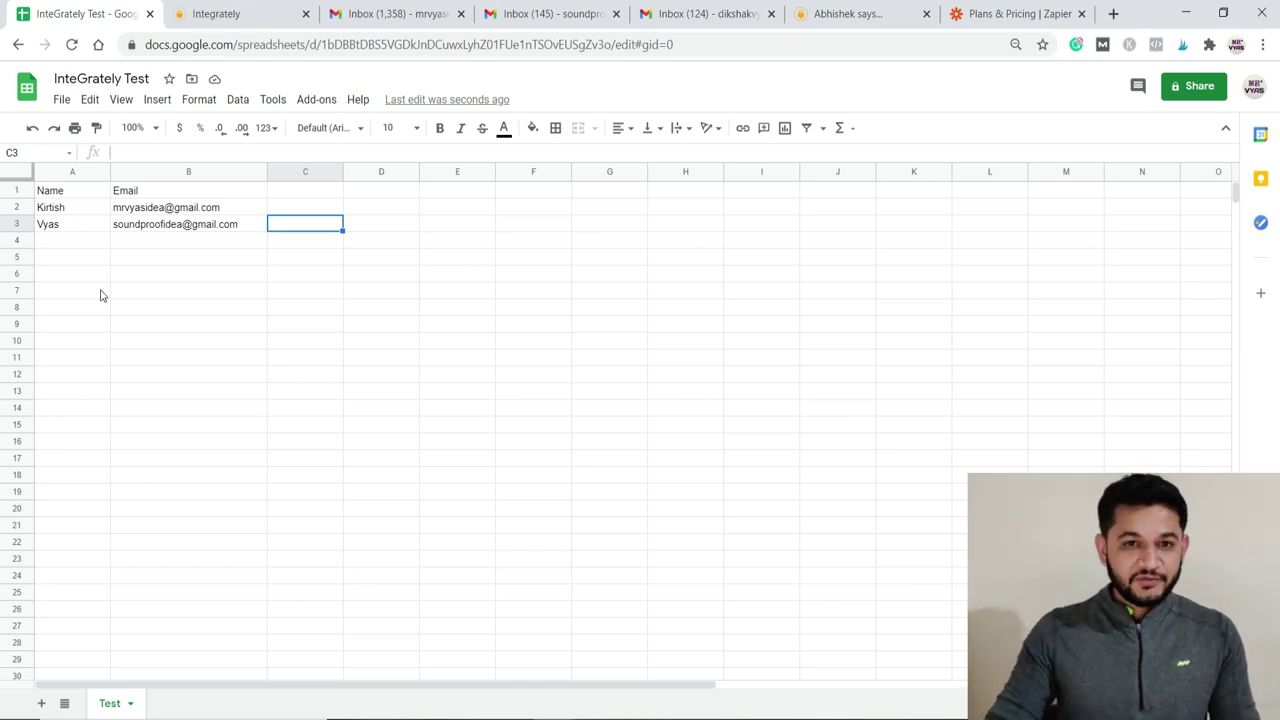
Step: Open the Test Integrately email in the second inbox and check its recipient details
{"action": "left_click", "coordinate": [550, 14]}
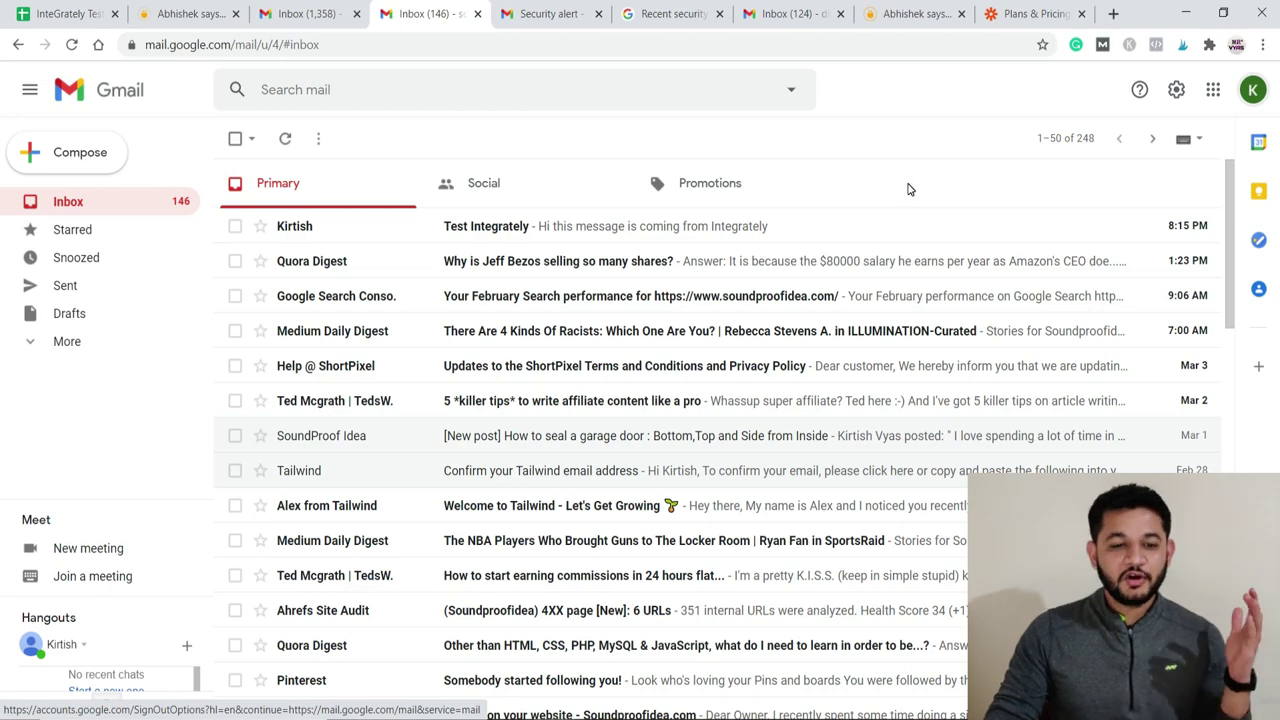
{"action": "left_click", "coordinate": [760, 226]}
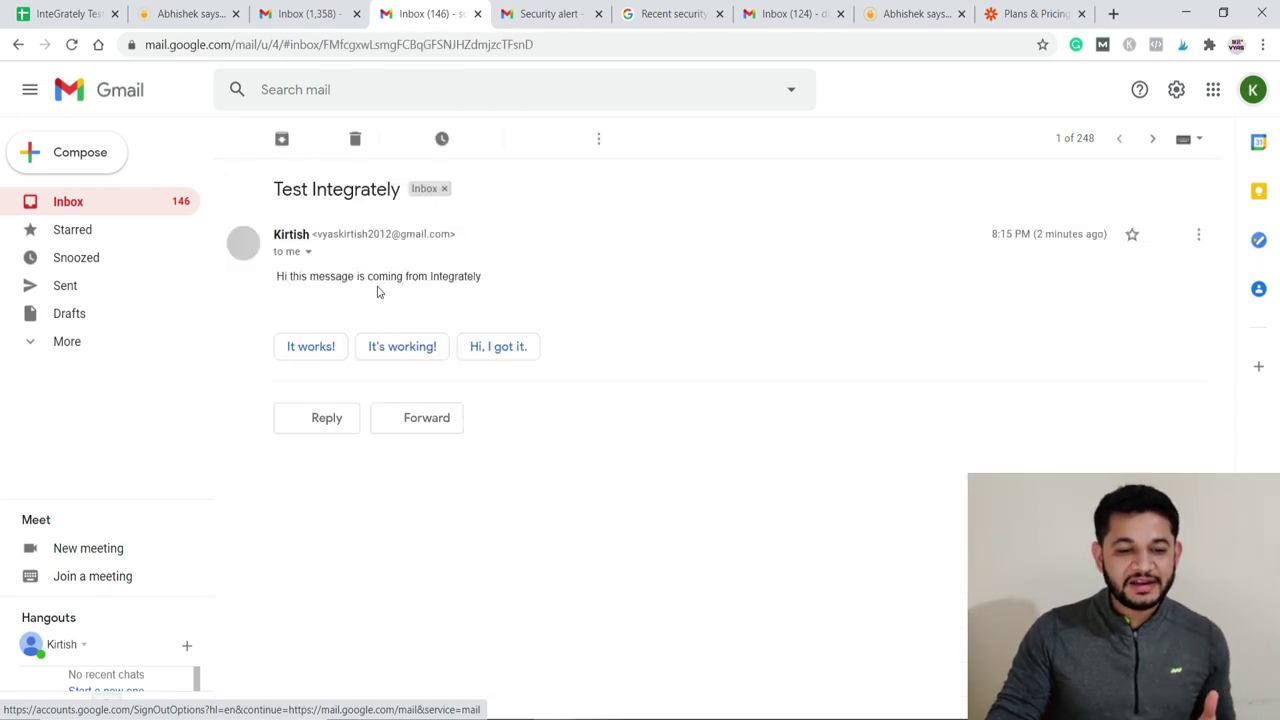
{"action": "left_click", "coordinate": [308, 252]}
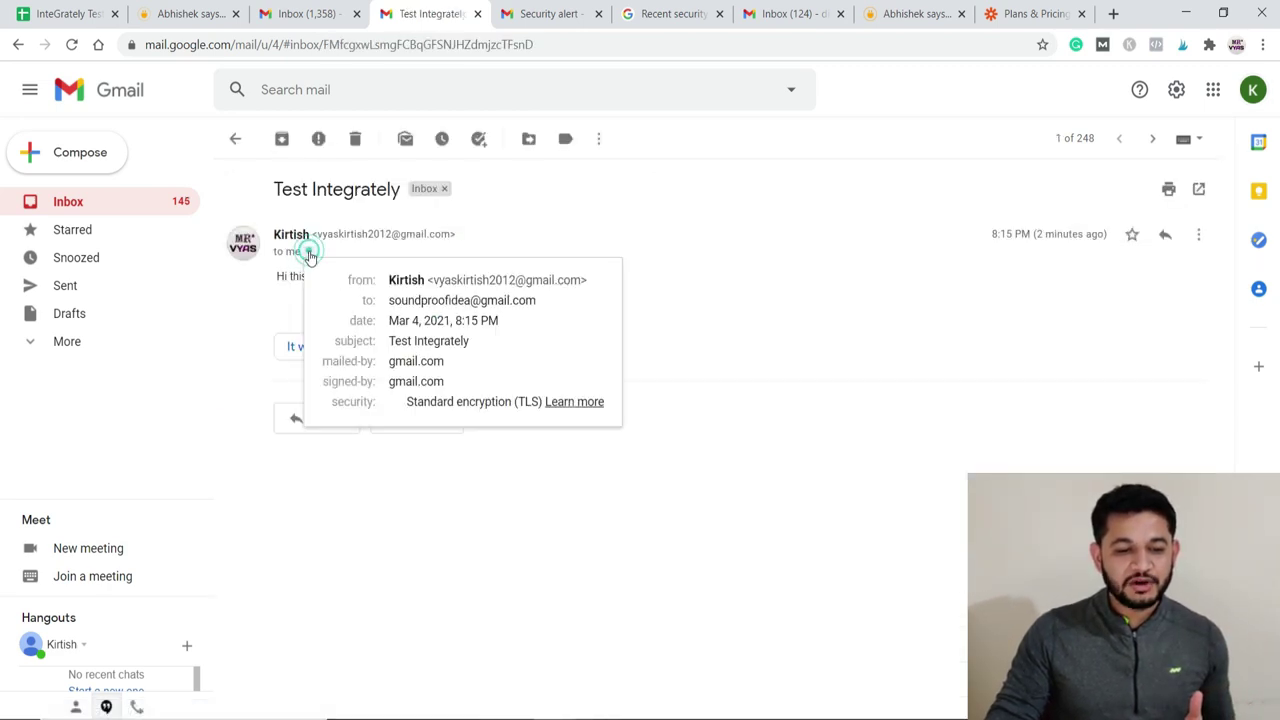
{"action": "left_click_drag", "start_coordinate": [400, 300], "coordinate": [582, 301]}
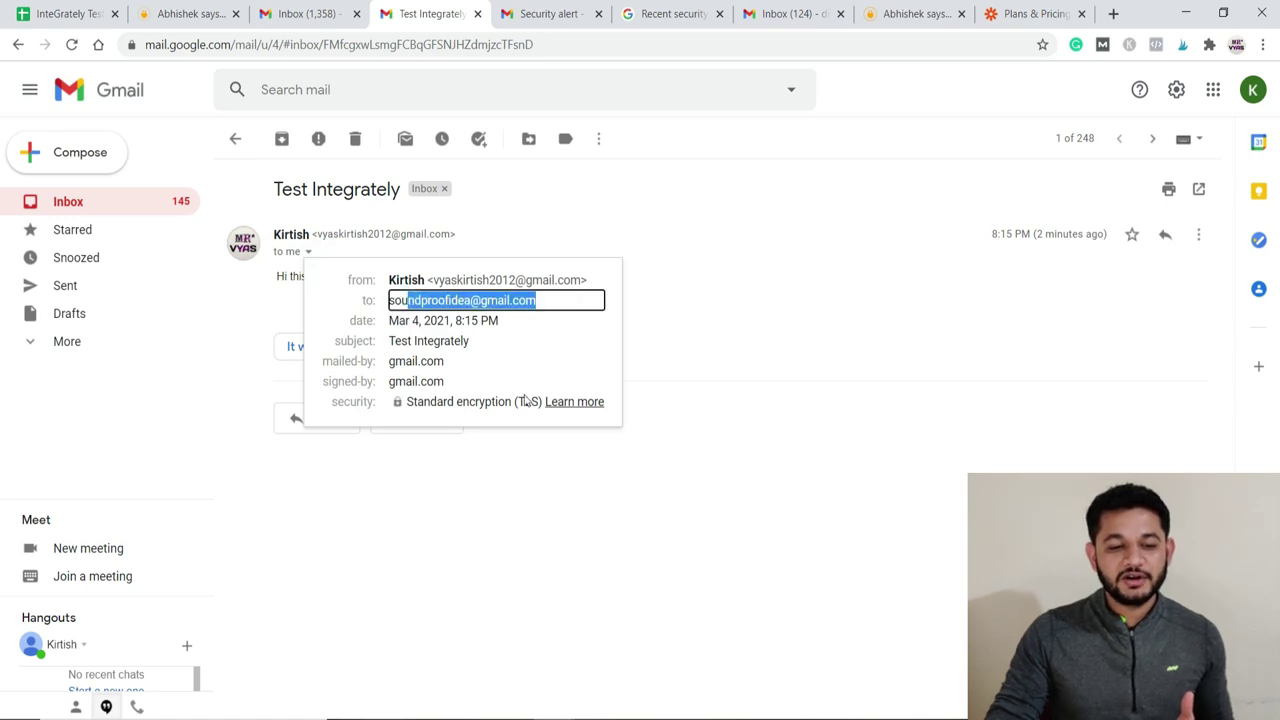
{"action": "left_click", "coordinate": [405, 535]}
{"action": "left_click_drag", "start_coordinate": [284, 276], "coordinate": [307, 279]}
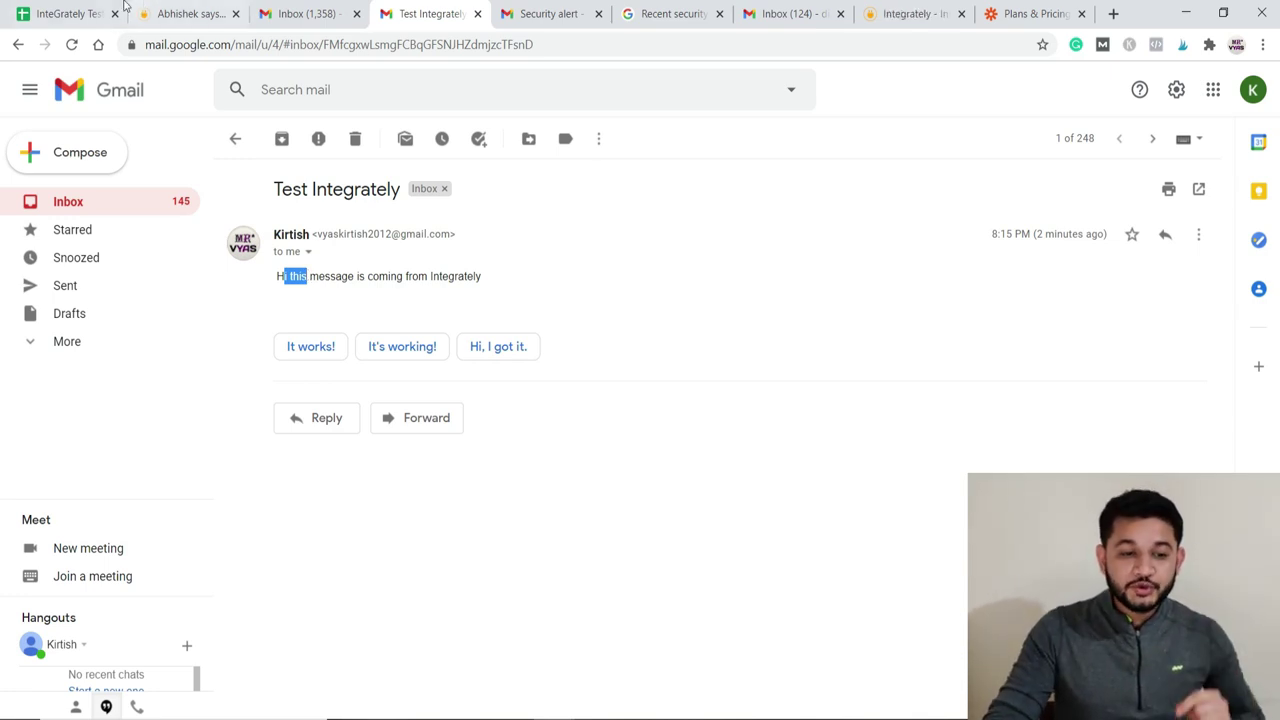
Step: Look over the Integrately flow editor, then go to Zapier's Plans & Pricing page
{"action": "left_click", "coordinate": [168, 13]}
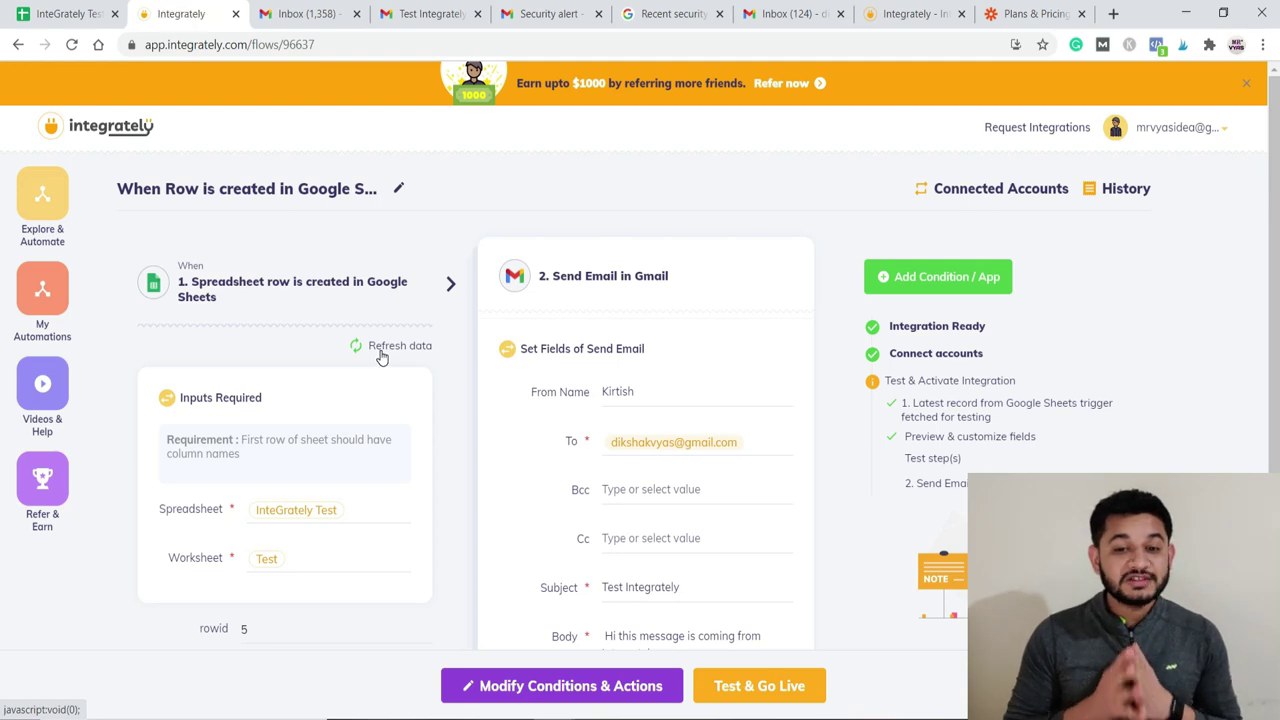
{"action": "left_click", "coordinate": [1024, 12]}
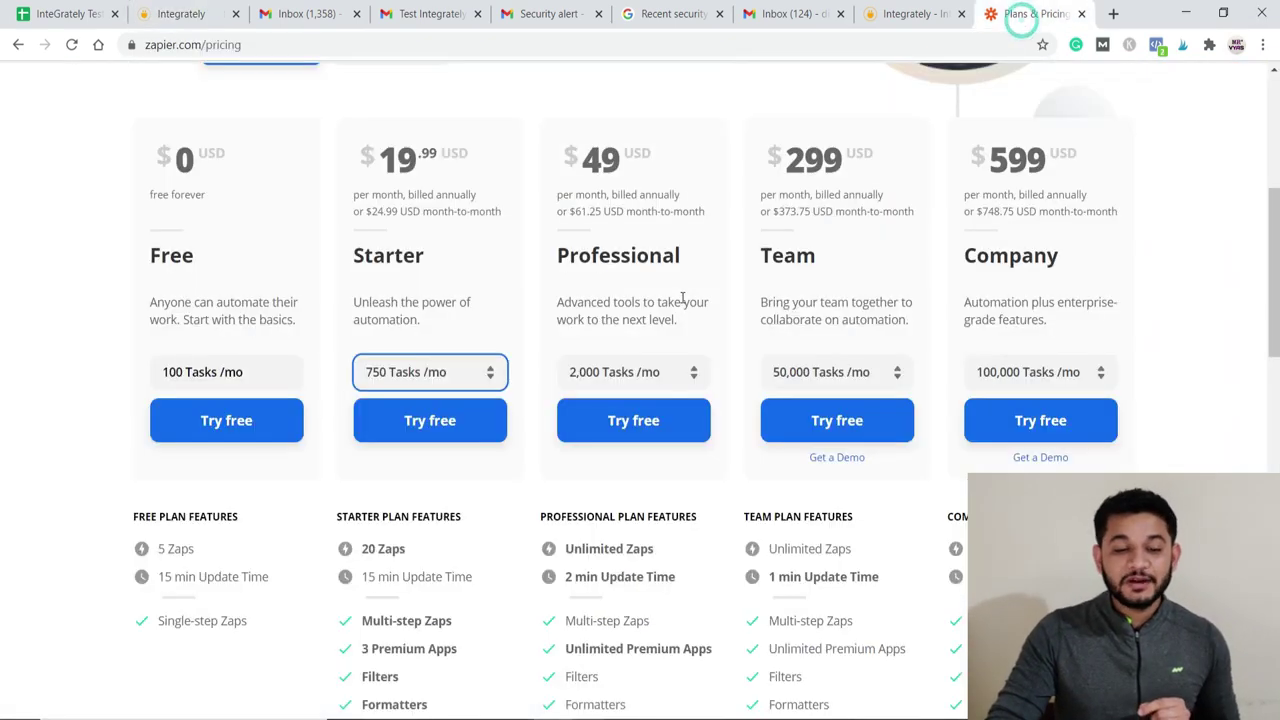